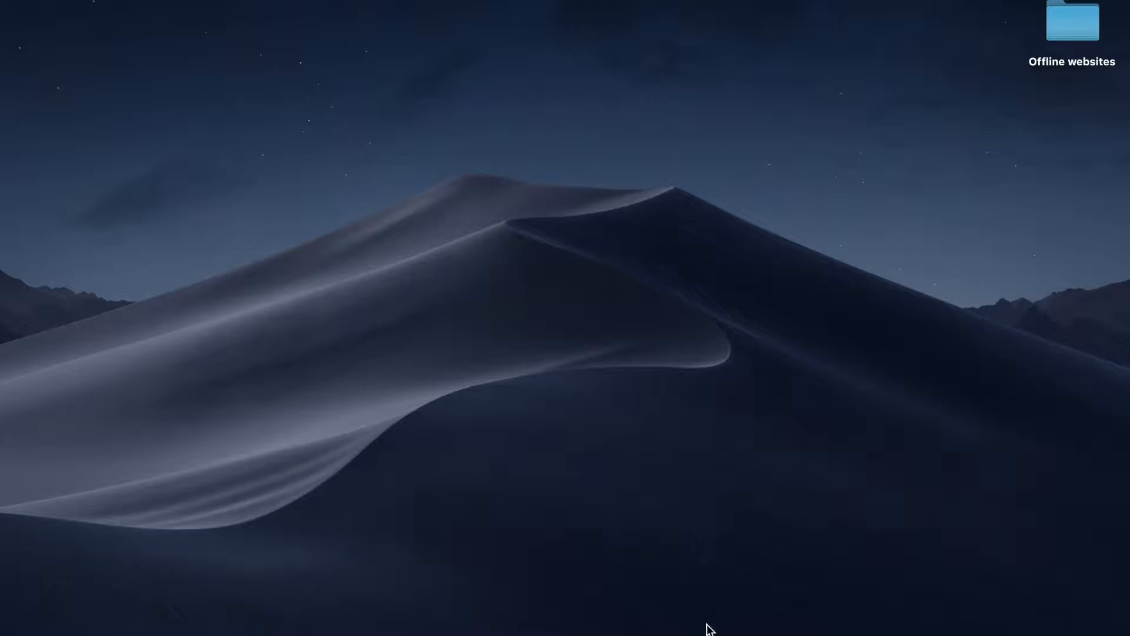
- Launch MAMP and show the Web Server page of its Preferences
mouse_move(726, 633)
mouse_move(681, 632)
mouse_move(842, 633)
click(684, 629)
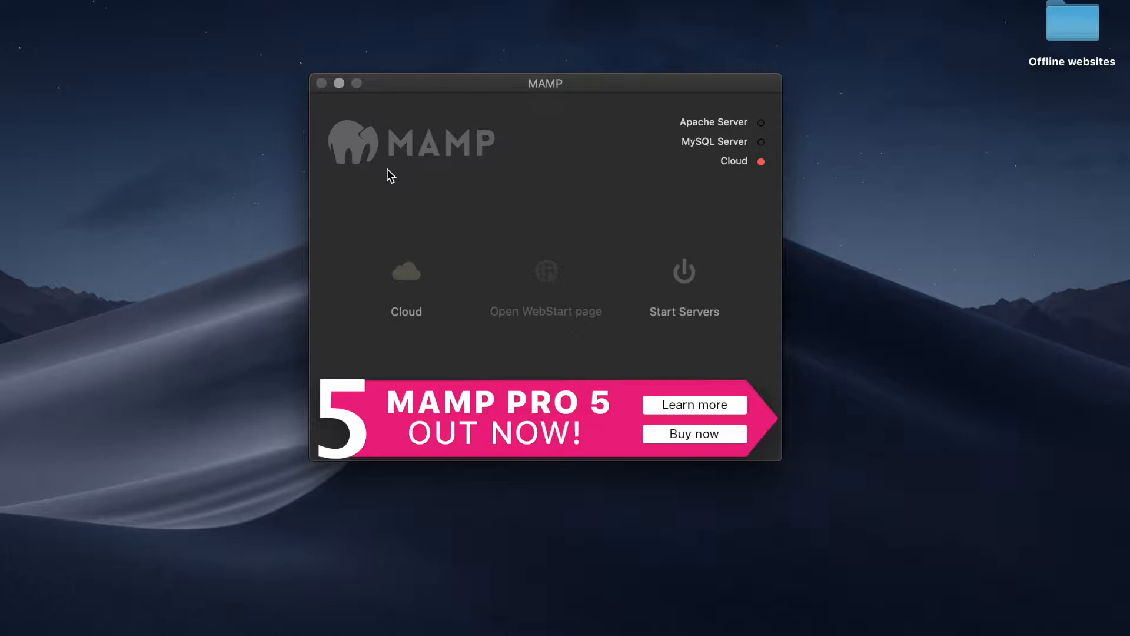
click(66, 1)
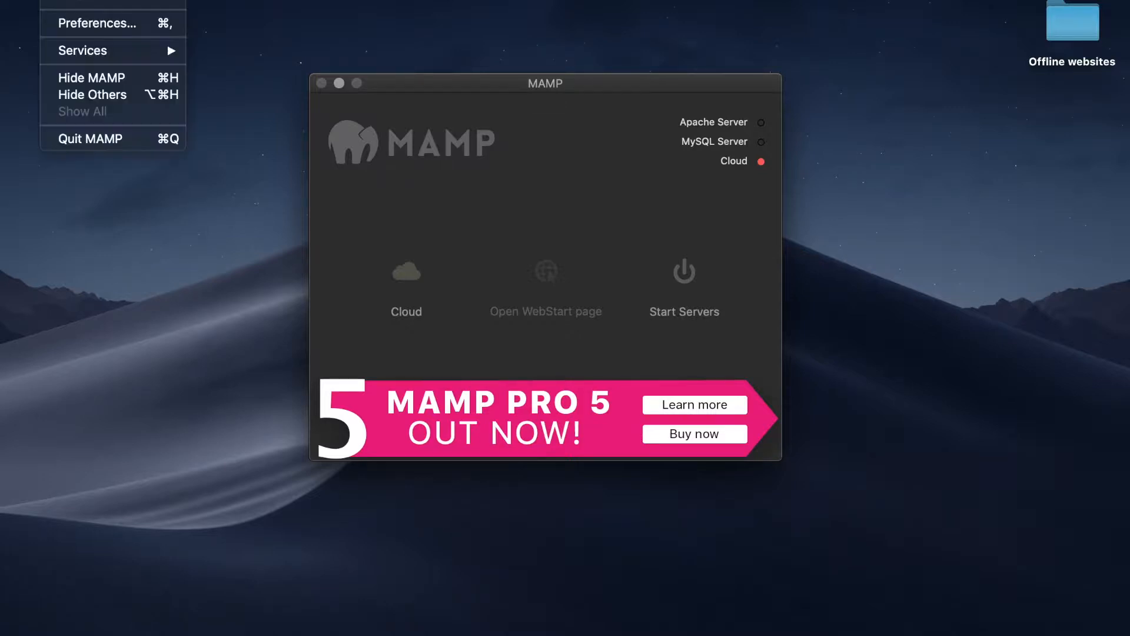
click(89, 25)
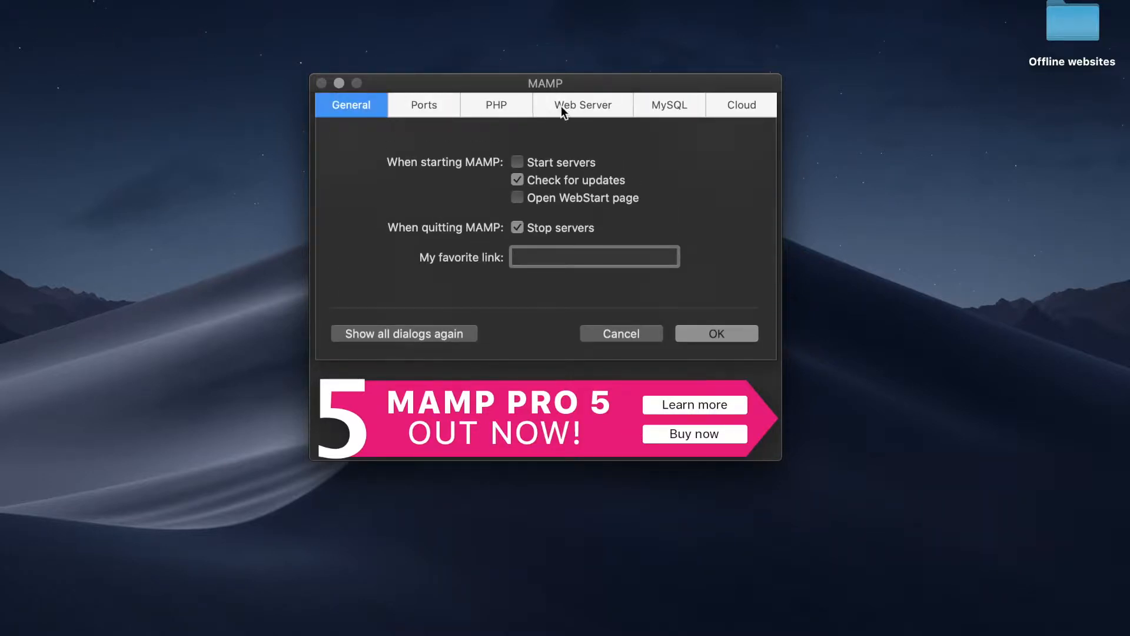
click(561, 106)
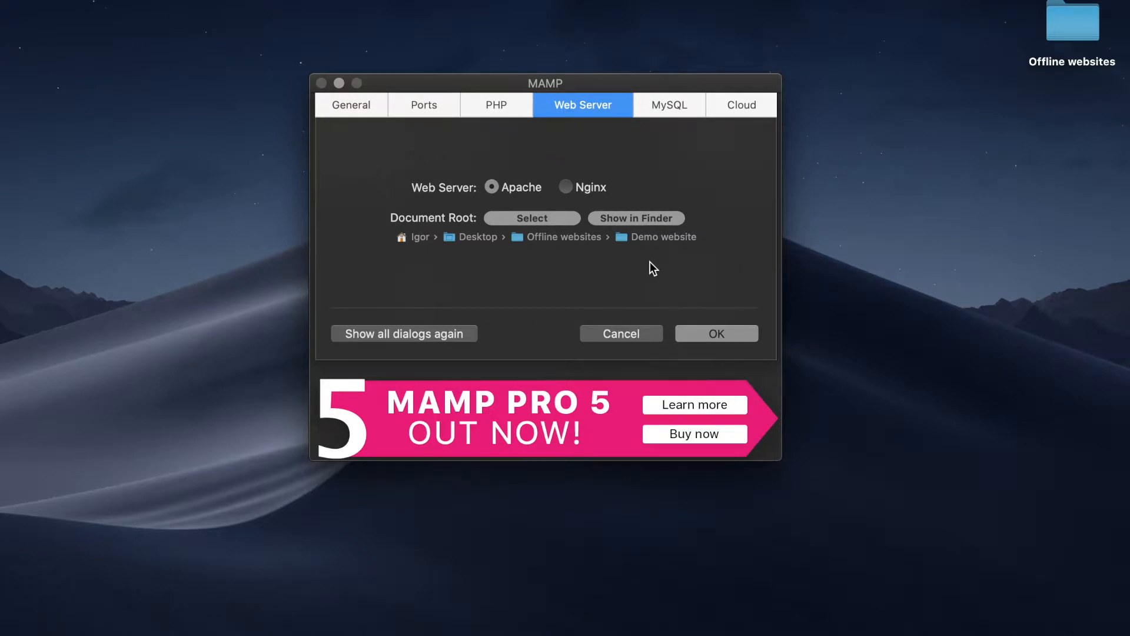
- Confirm the document root is Offline websites/Demo website without changing it, then open Offline websites
click(541, 218)
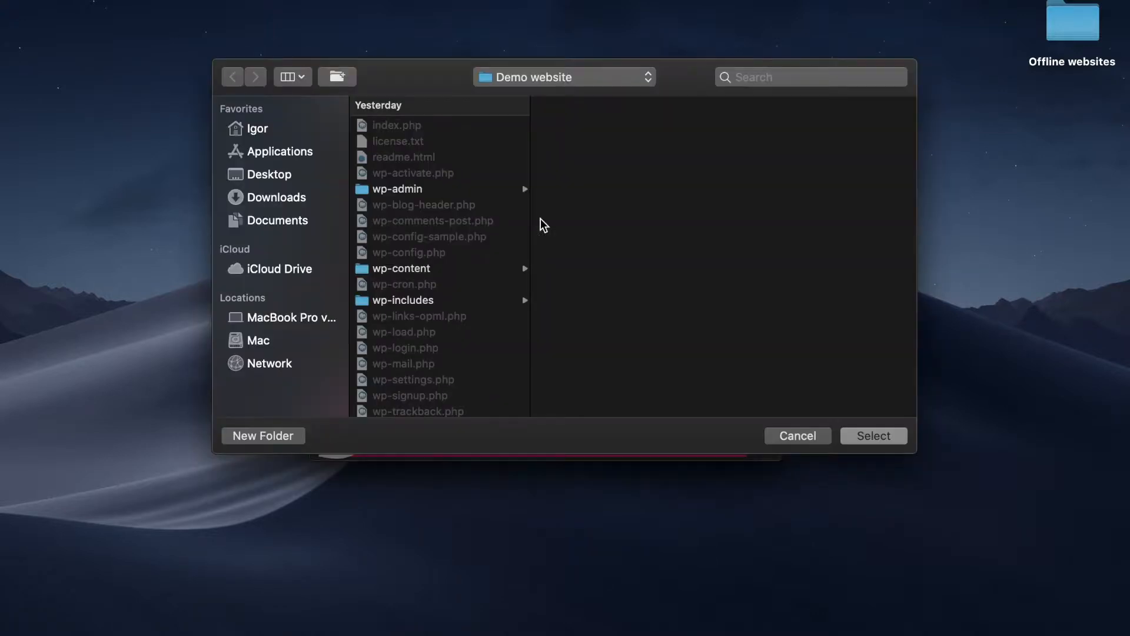
click(569, 77)
click(568, 99)
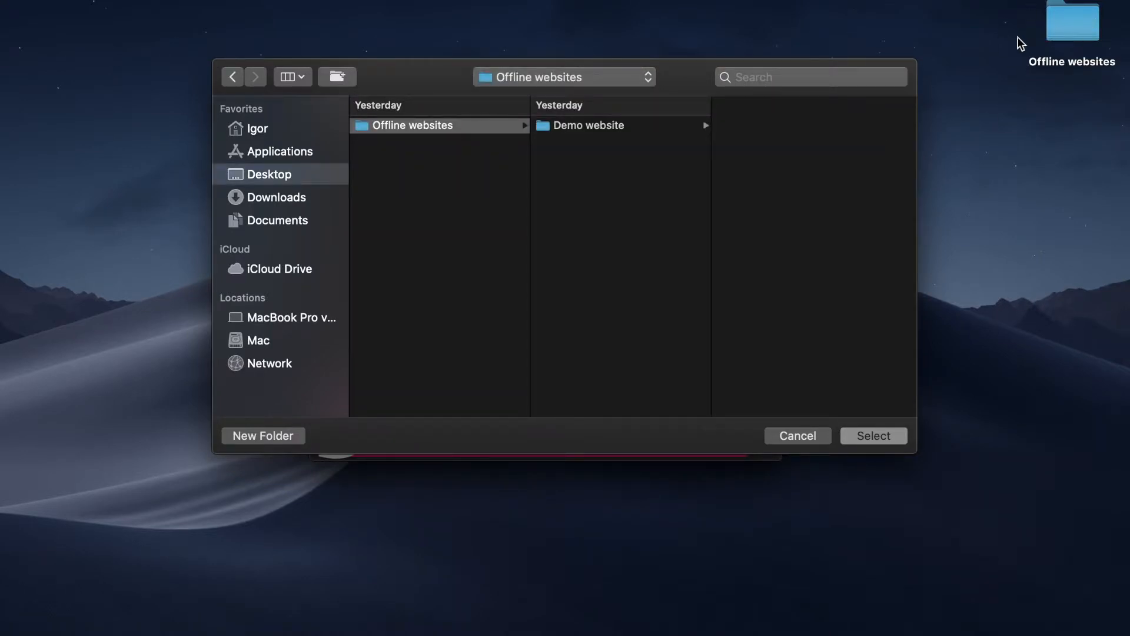
click(566, 126)
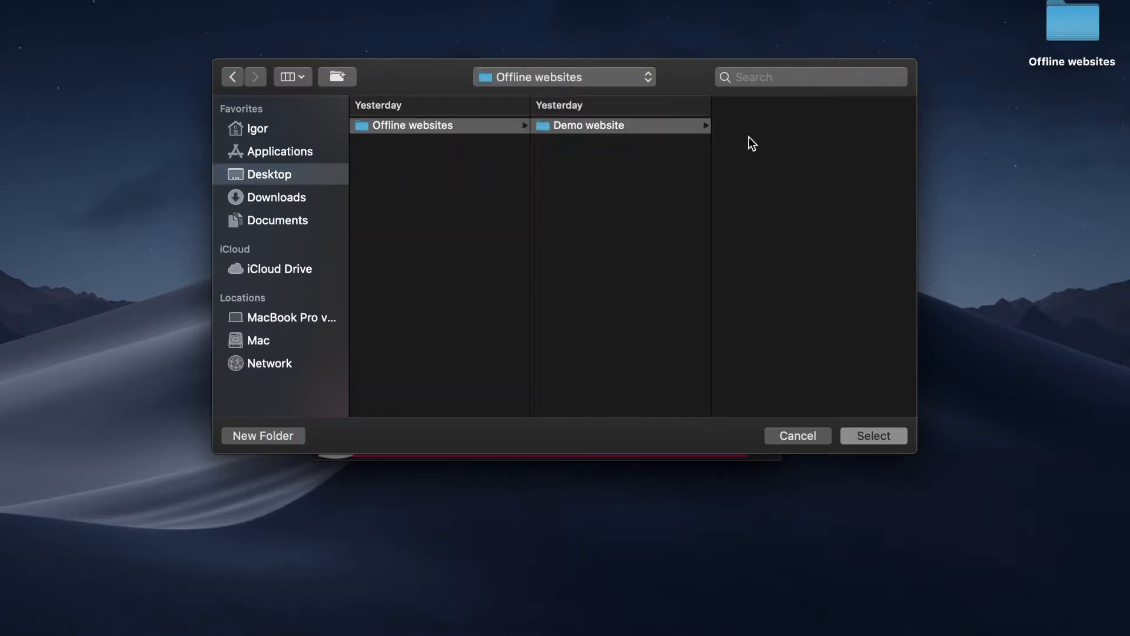
click(789, 436)
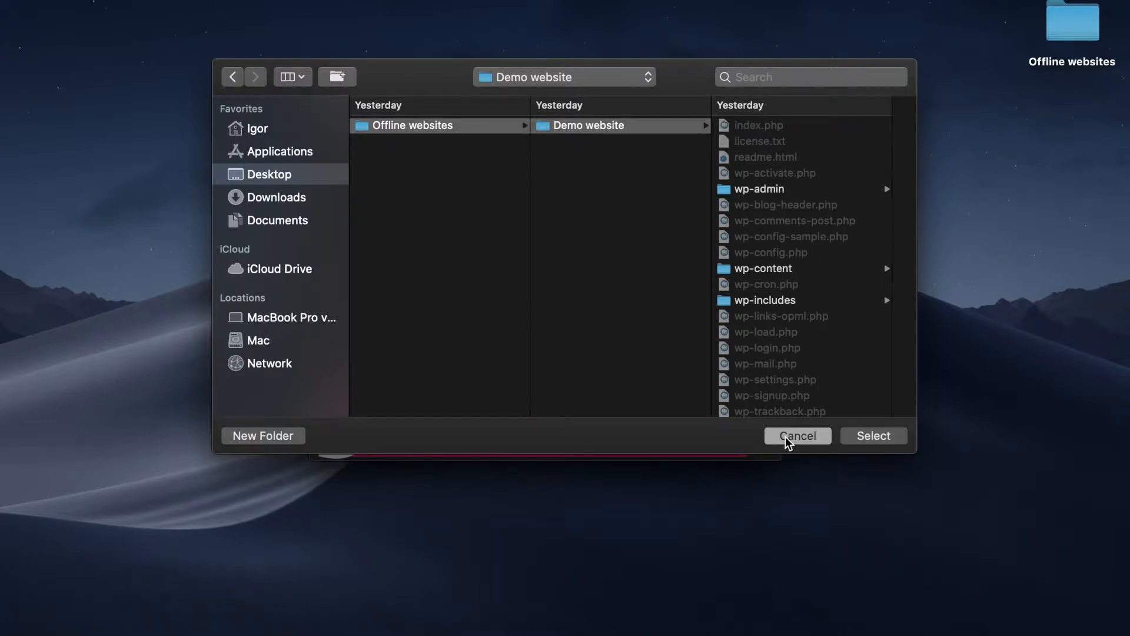
double_click(1098, 18)
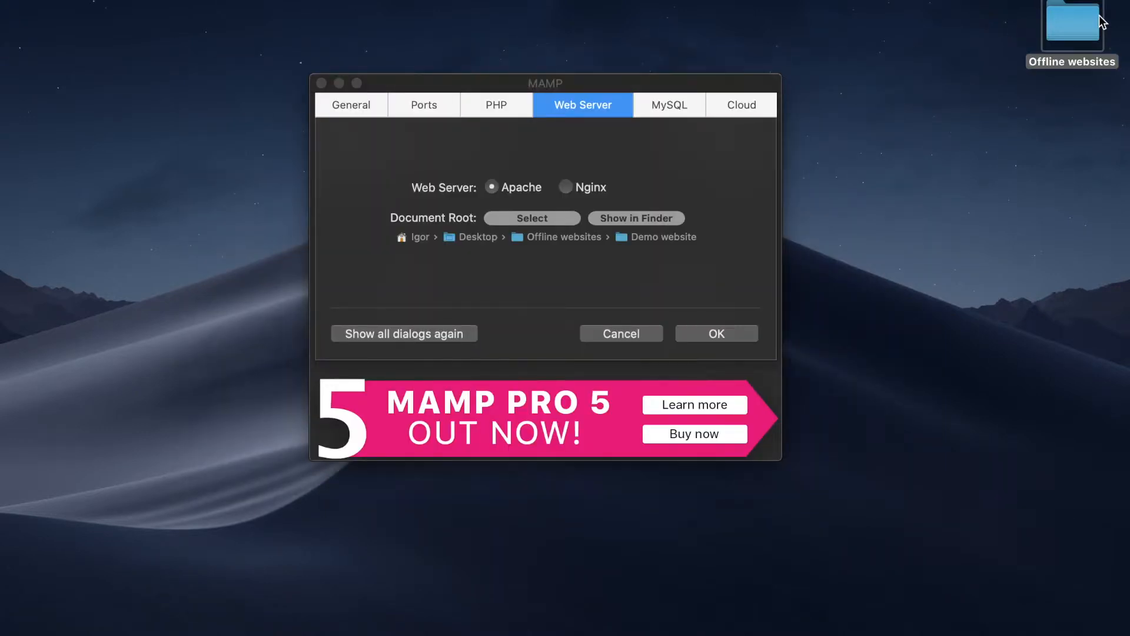
- Make a new folder named 'Demo website 2' inside Offline websites
drag(921, 231, 808, 146)
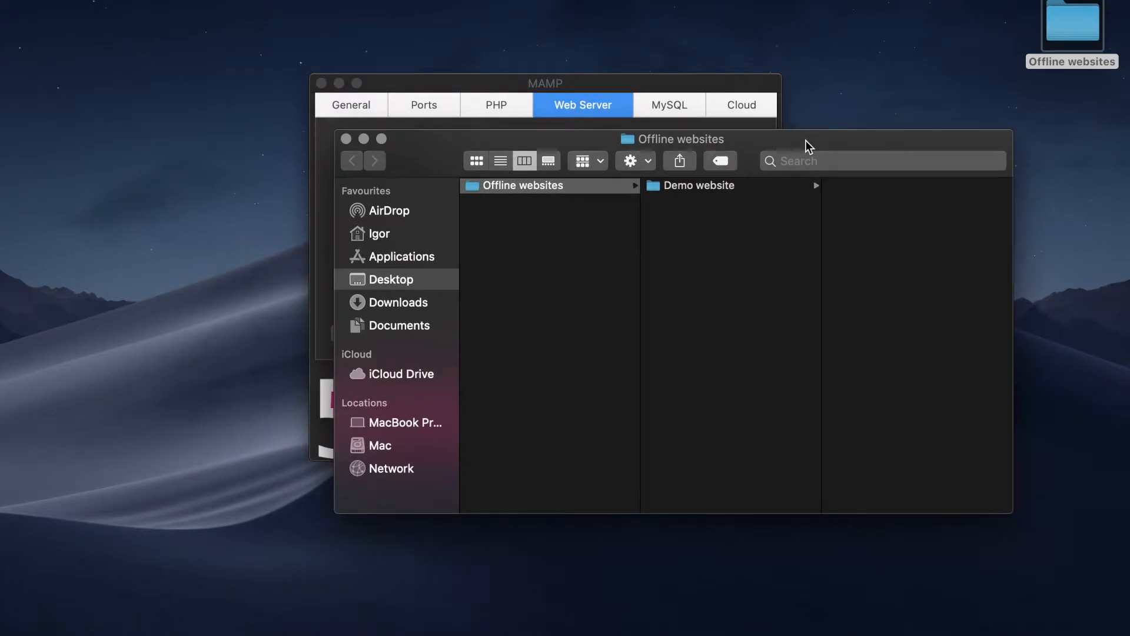
right_click(710, 226)
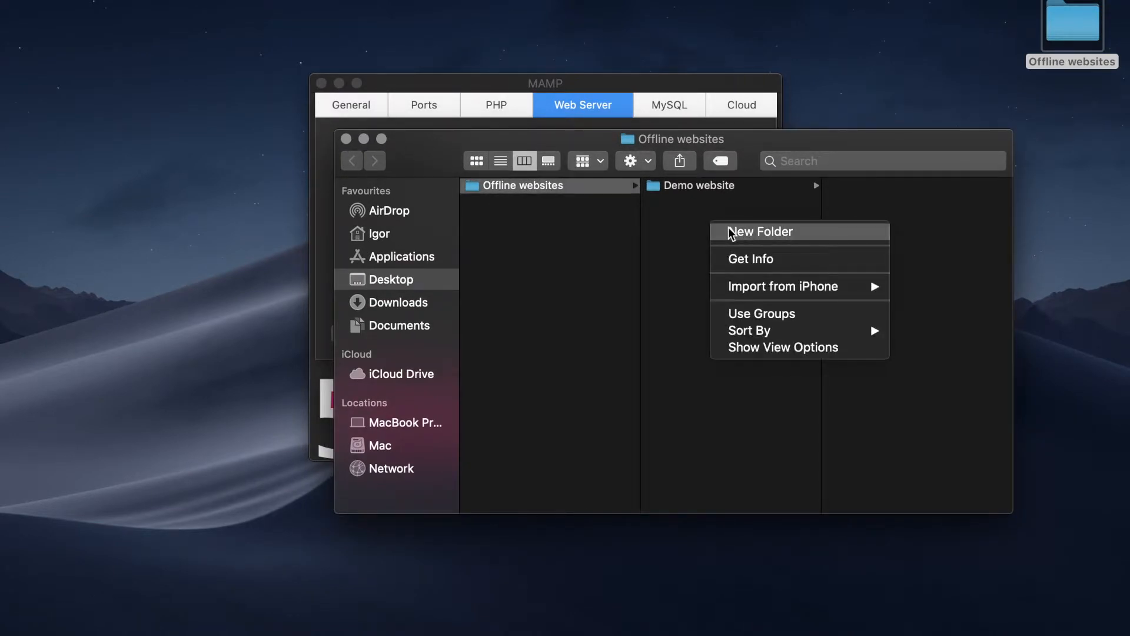
click(730, 229)
text(D)
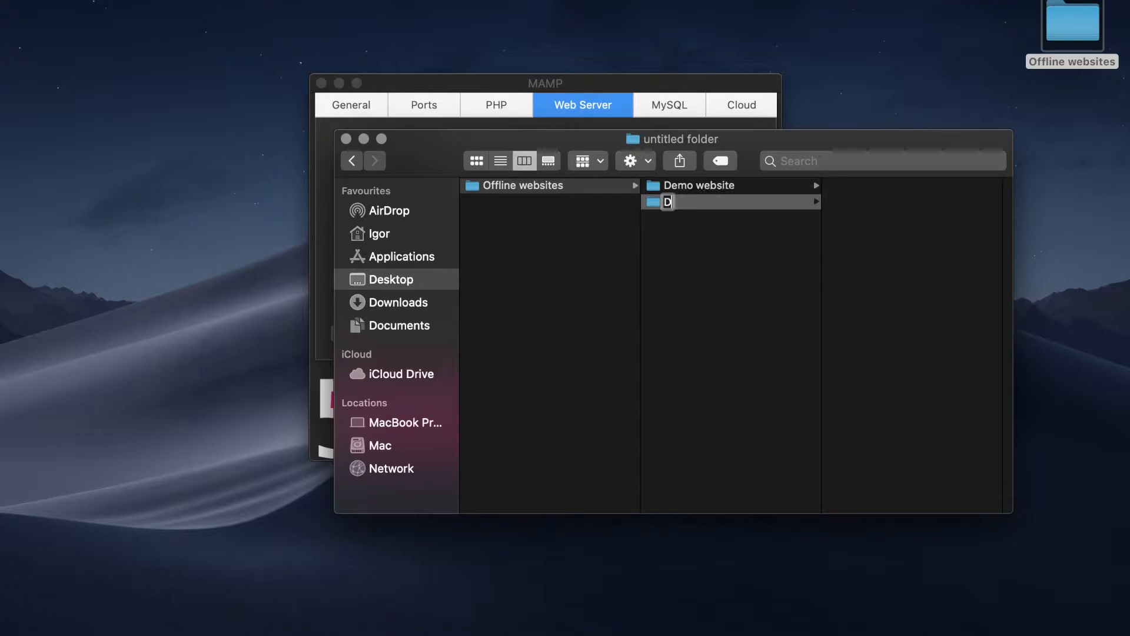
text(emo w)
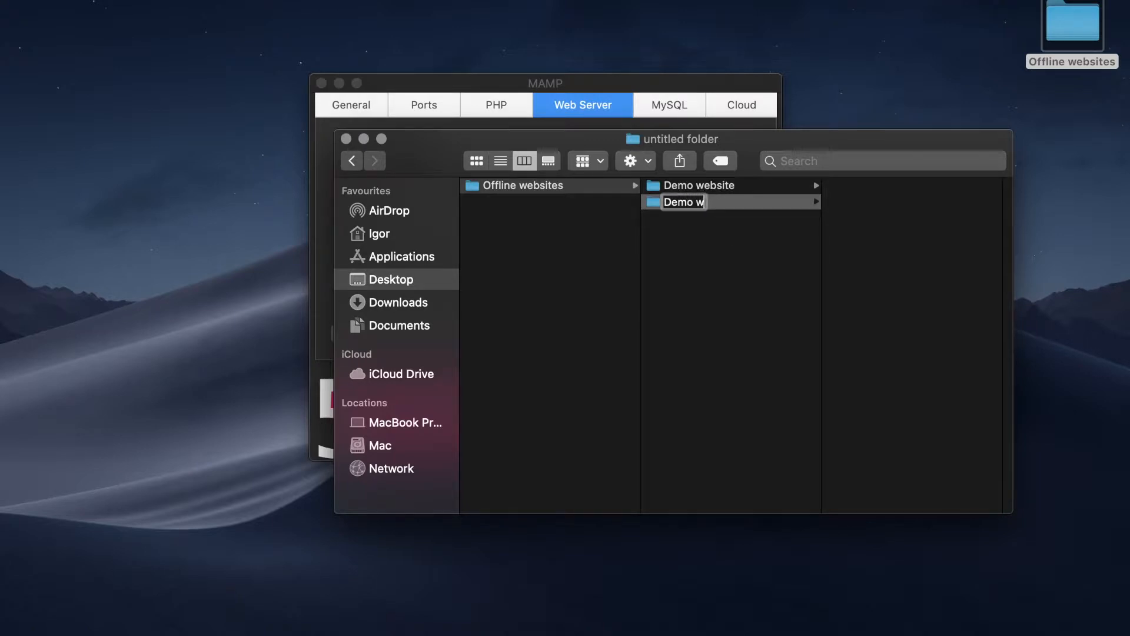
text(ebsite 2)
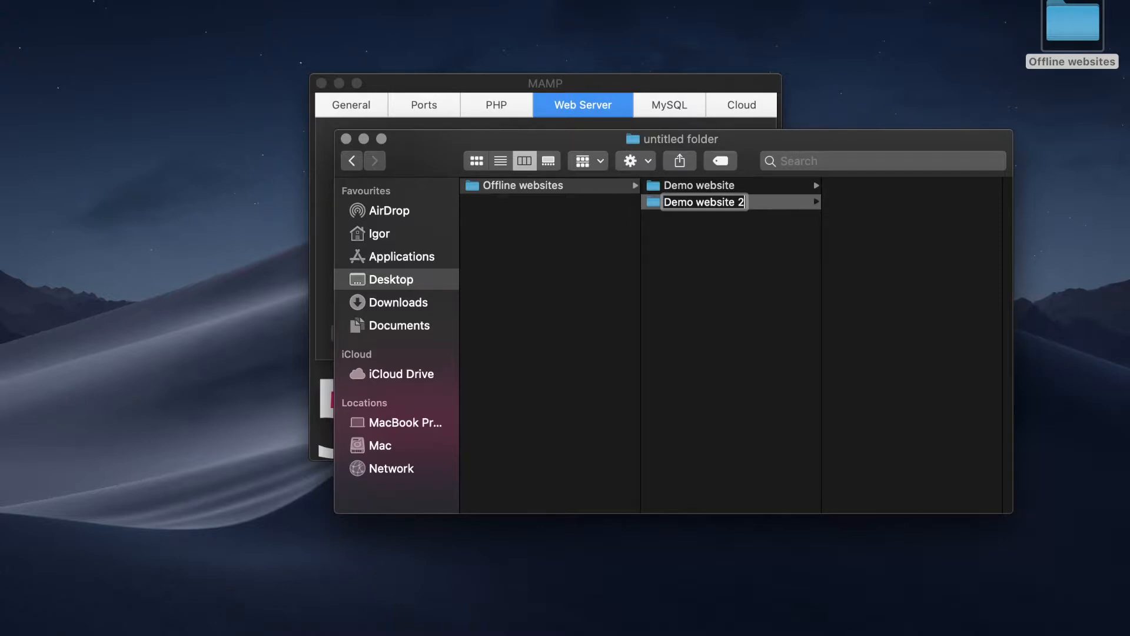
key(Return)
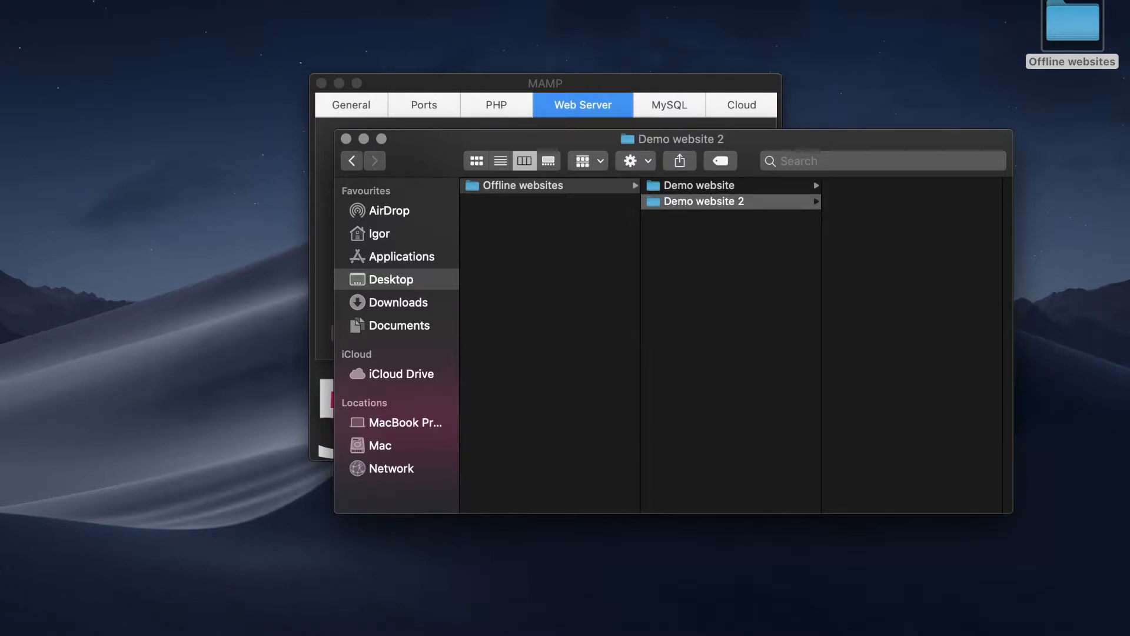
right_click(287, 629)
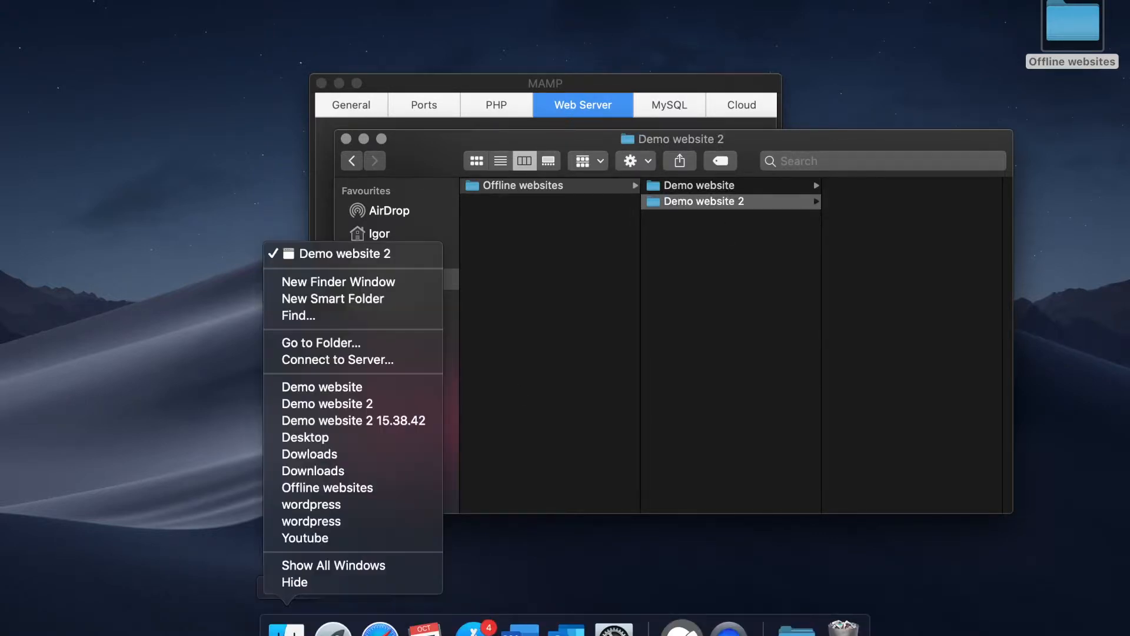
- Copy all 19 files from Downloads/wordpress into Demo website 2 and close the wordpress window
click(345, 281)
drag(779, 146, 878, 121)
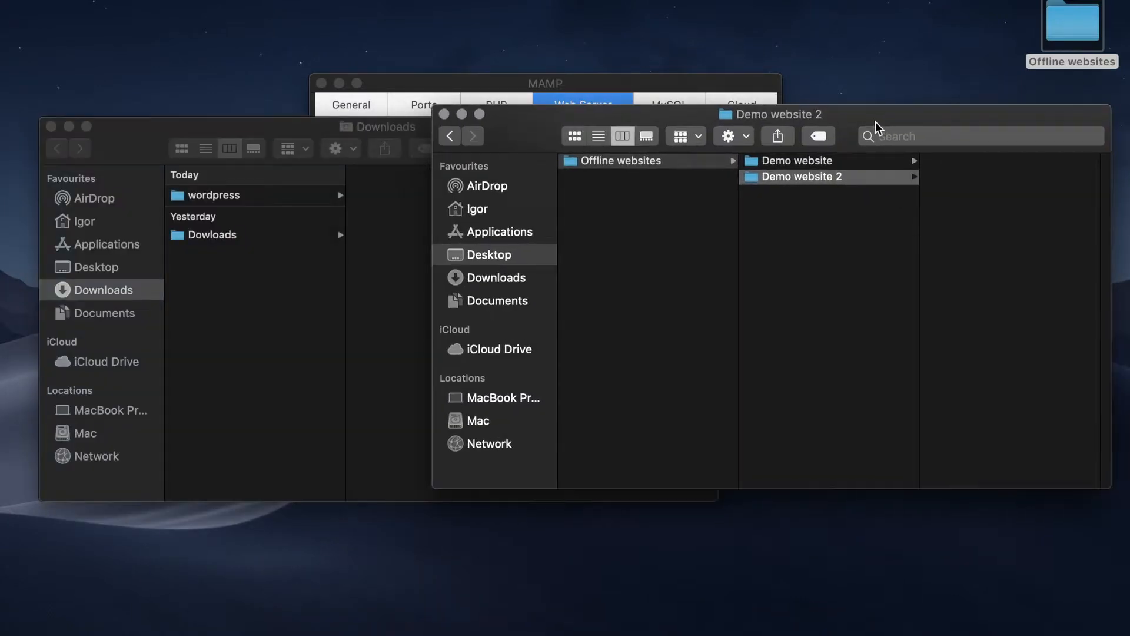
click(239, 199)
drag(231, 124, 212, 88)
click(406, 190)
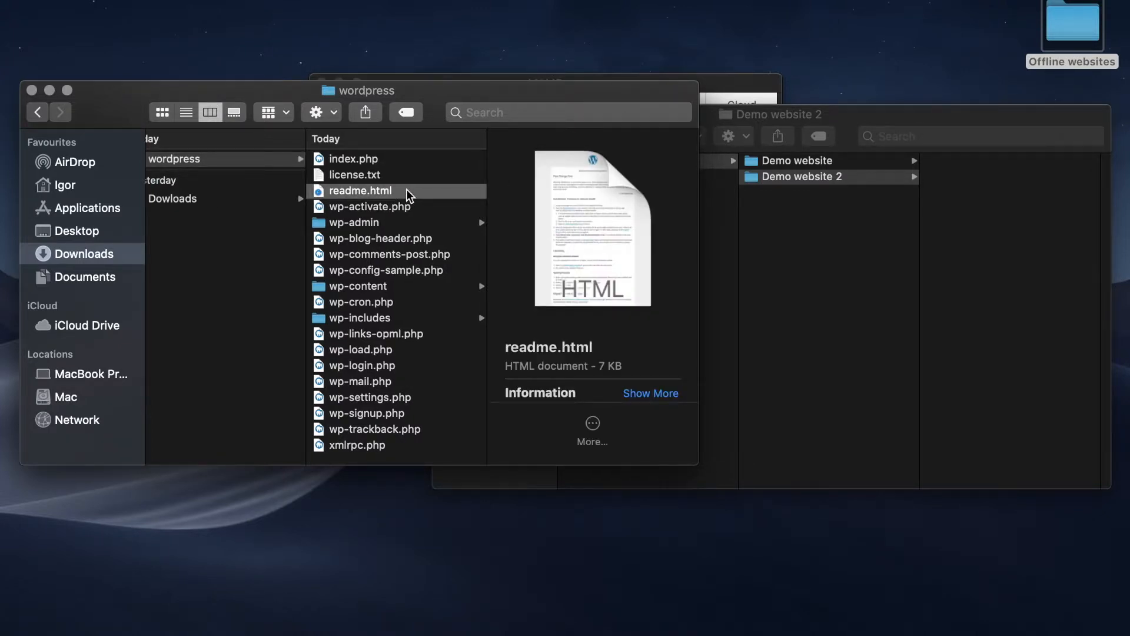
key(super+a)
scroll(267, 192, left, 1)
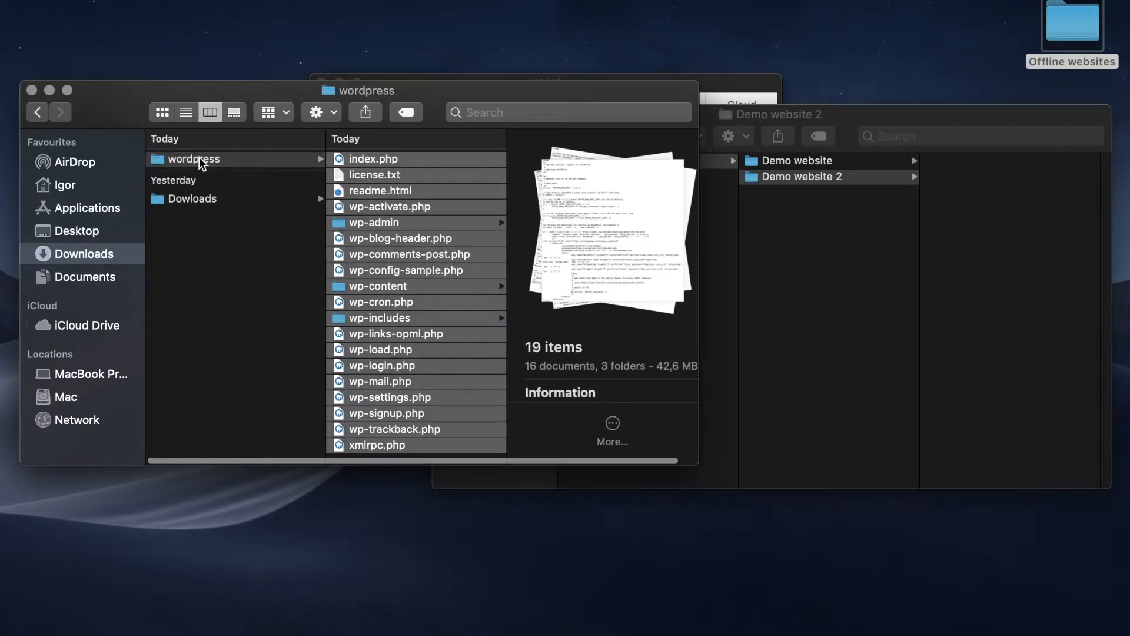
drag(401, 240, 985, 239)
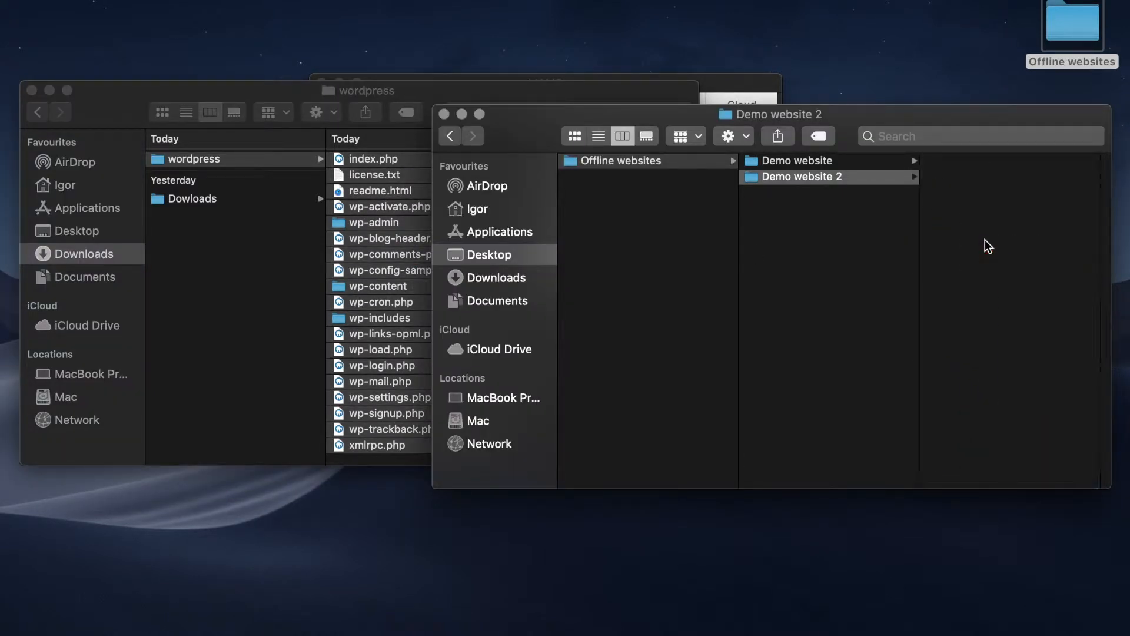
click(874, 345)
click(32, 90)
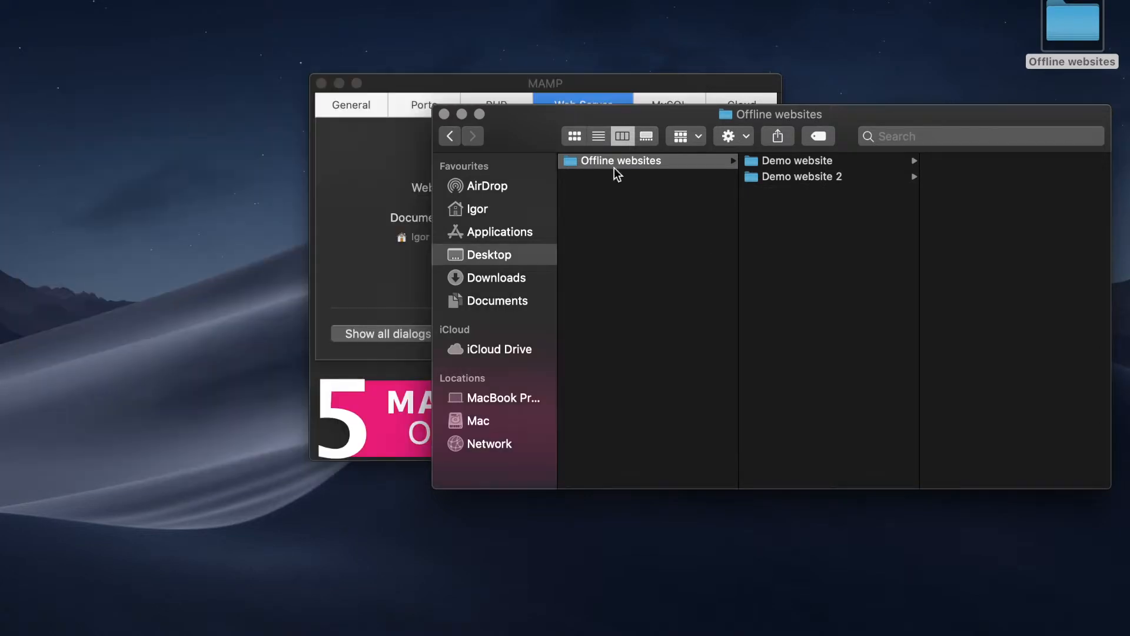
- Point MAMP's document root to Offline websites/Demo website 2 and confirm with OK
click(443, 114)
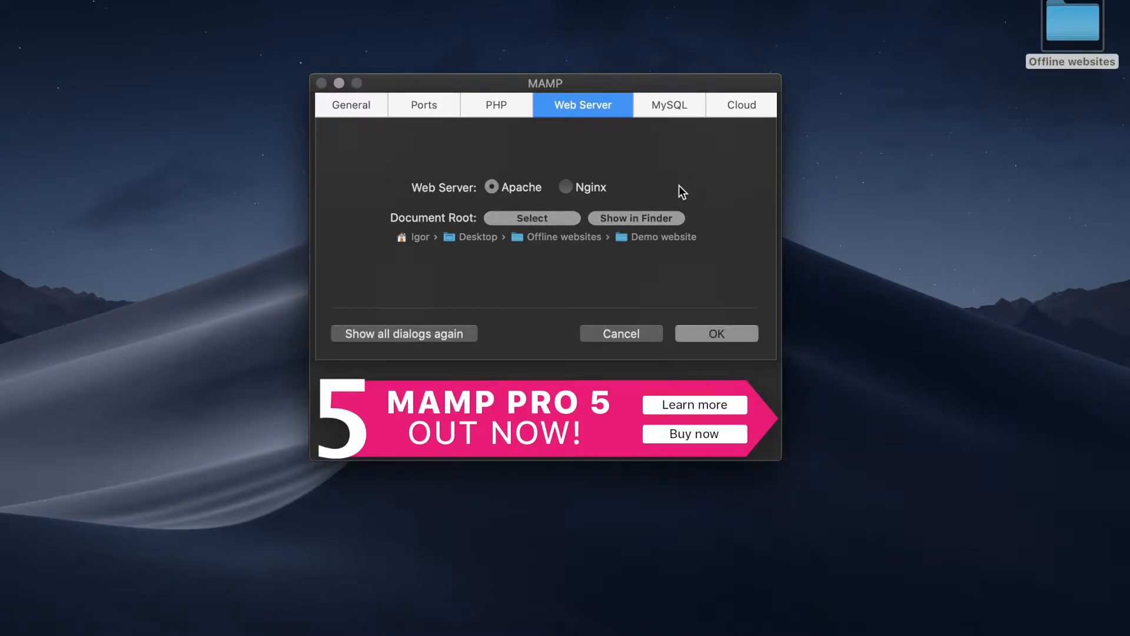
click(556, 216)
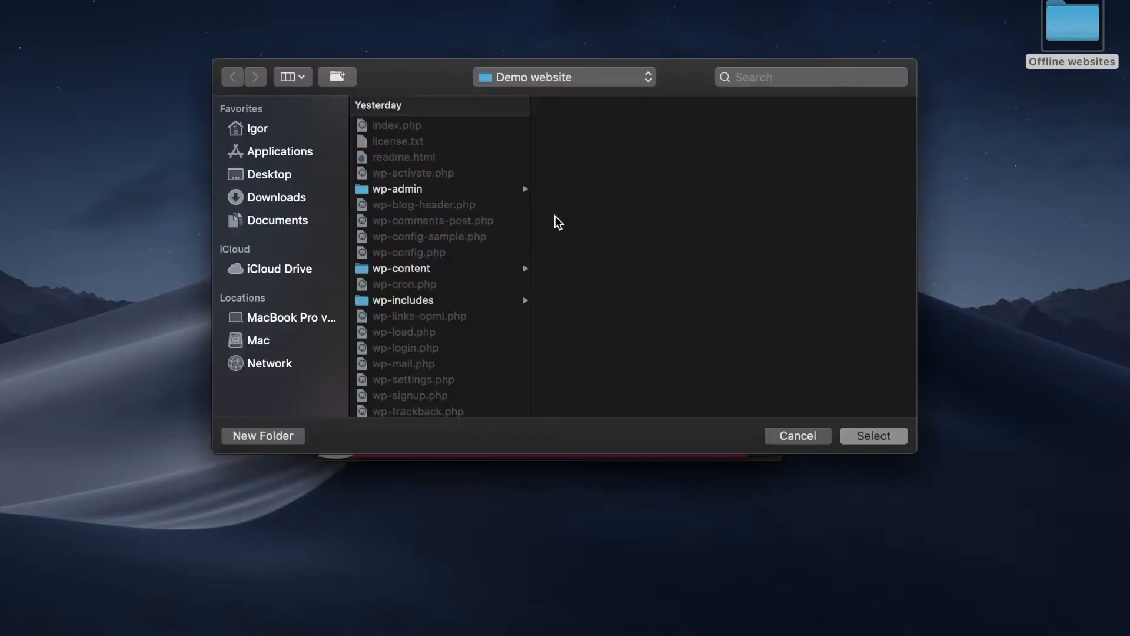
click(545, 78)
click(546, 97)
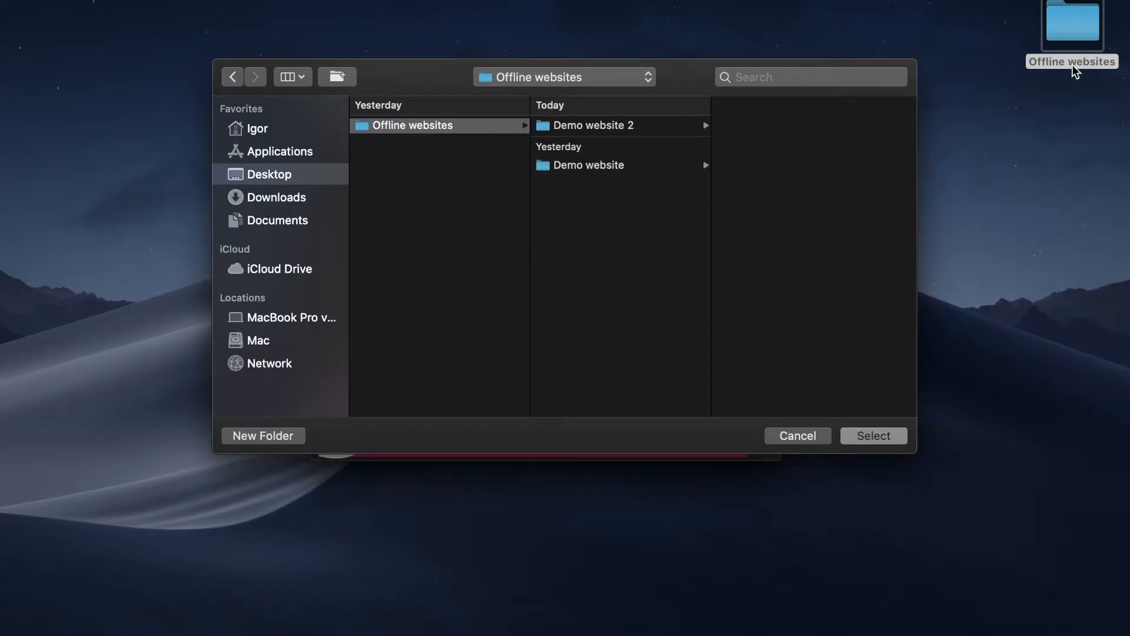
click(650, 123)
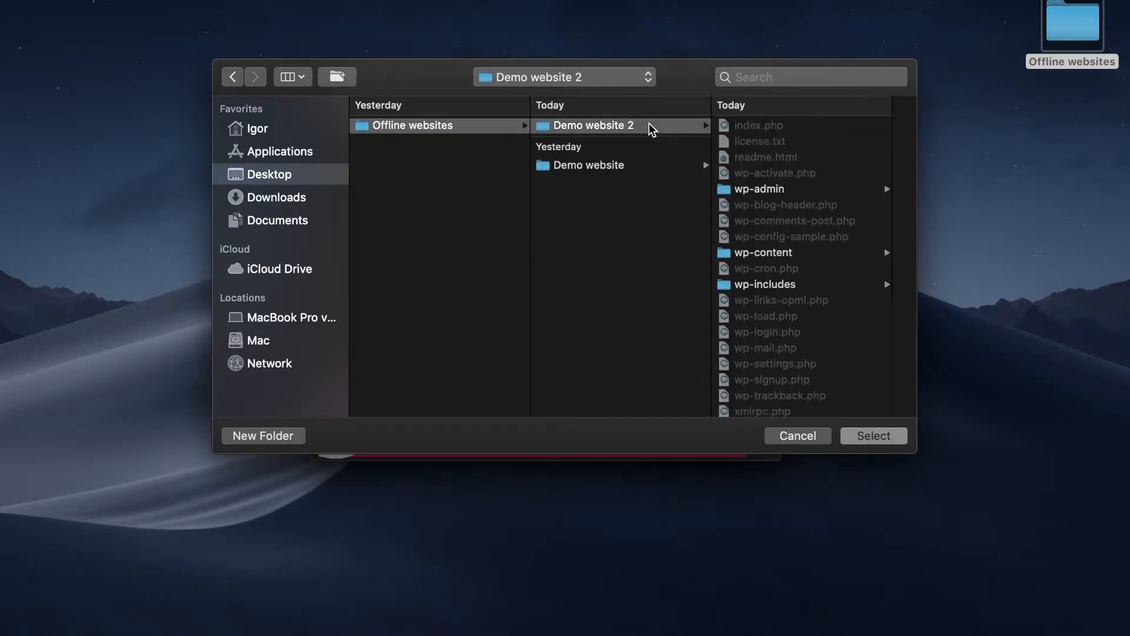
click(873, 435)
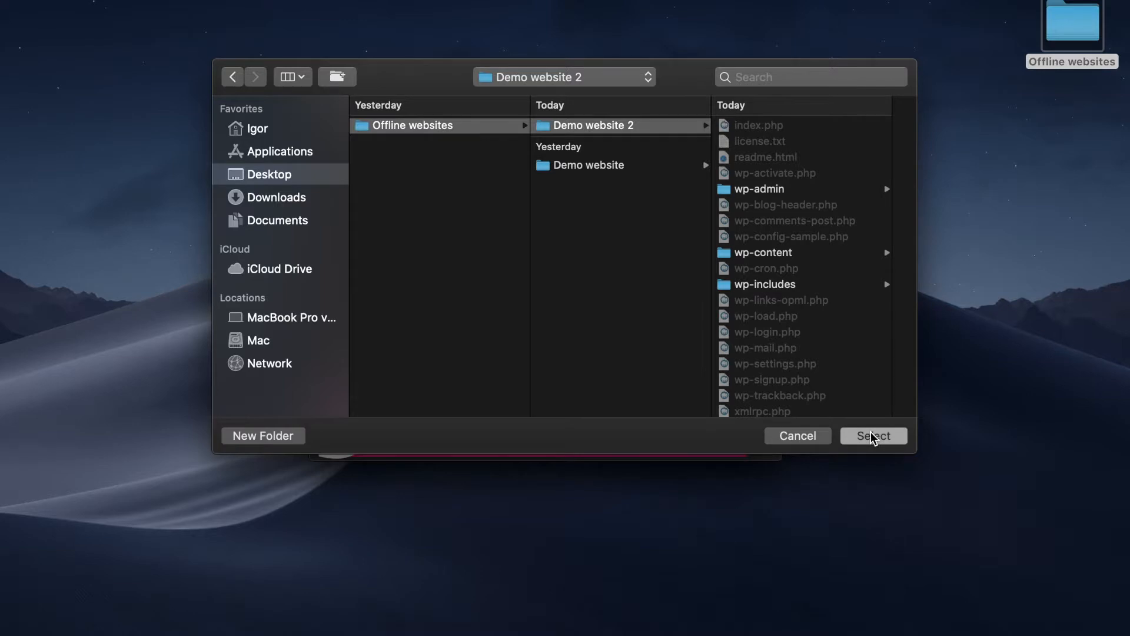
click(711, 337)
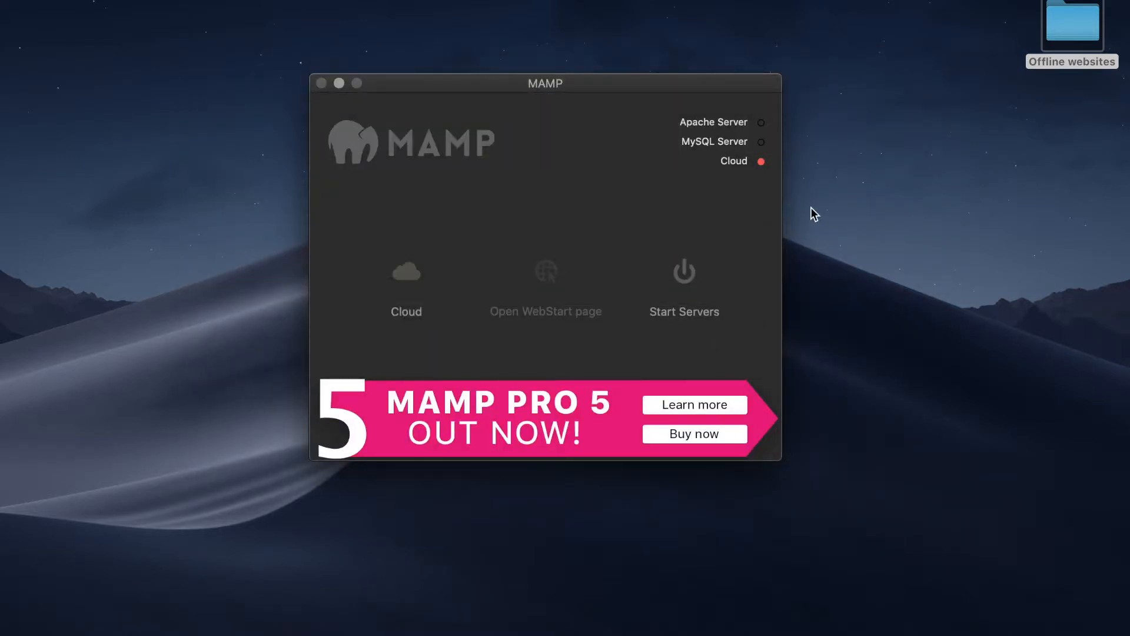
- Start Apache and MySQL, then open phpMyAdmin from the start page's Tools menu
click(681, 290)
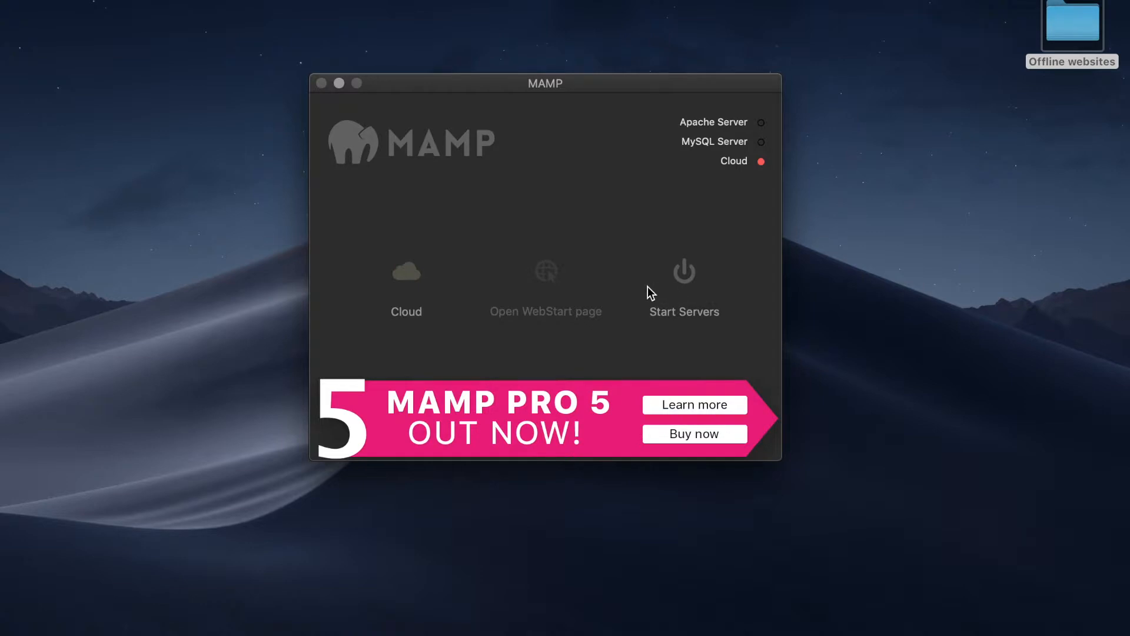
click(544, 275)
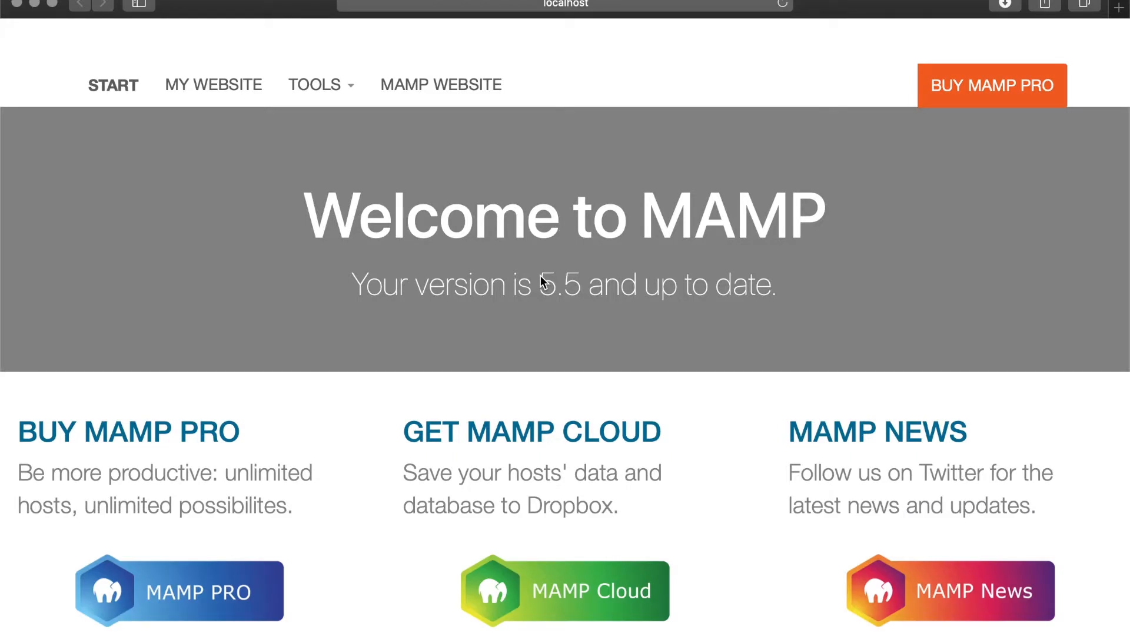
click(335, 103)
click(356, 151)
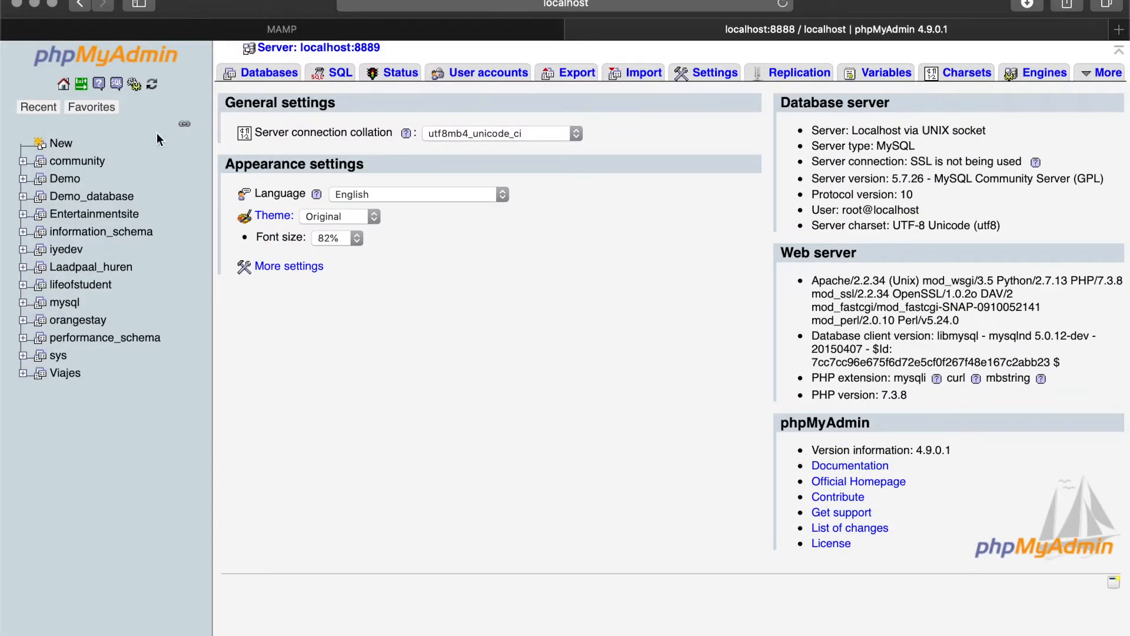
- Create an empty phpMyAdmin database named Demo2
click(53, 143)
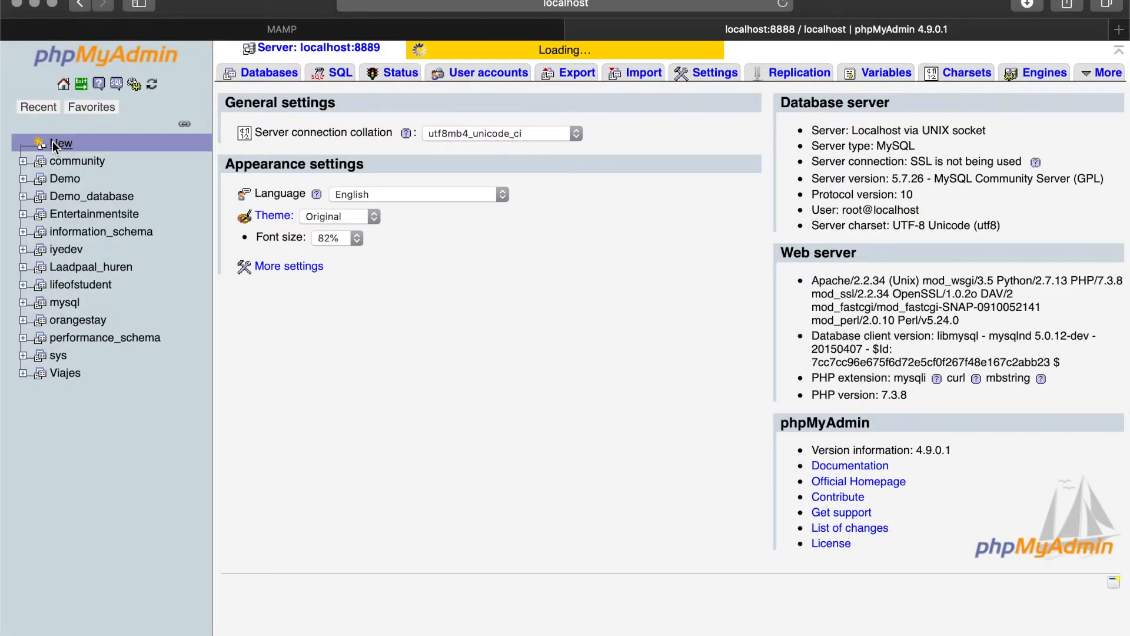
click(391, 204)
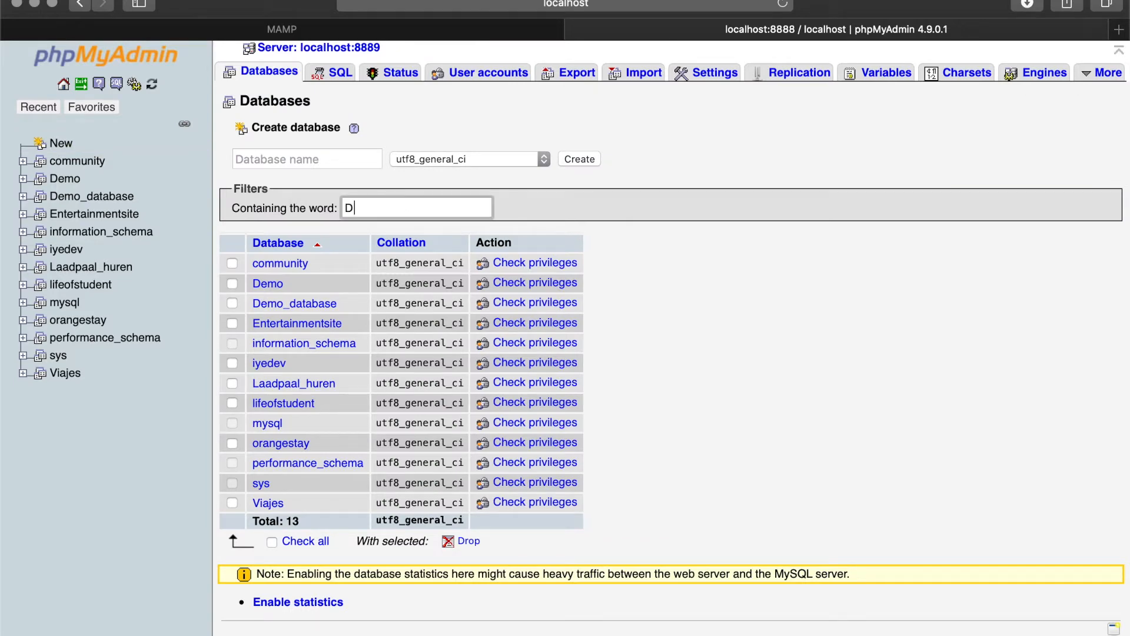
text(Demo)
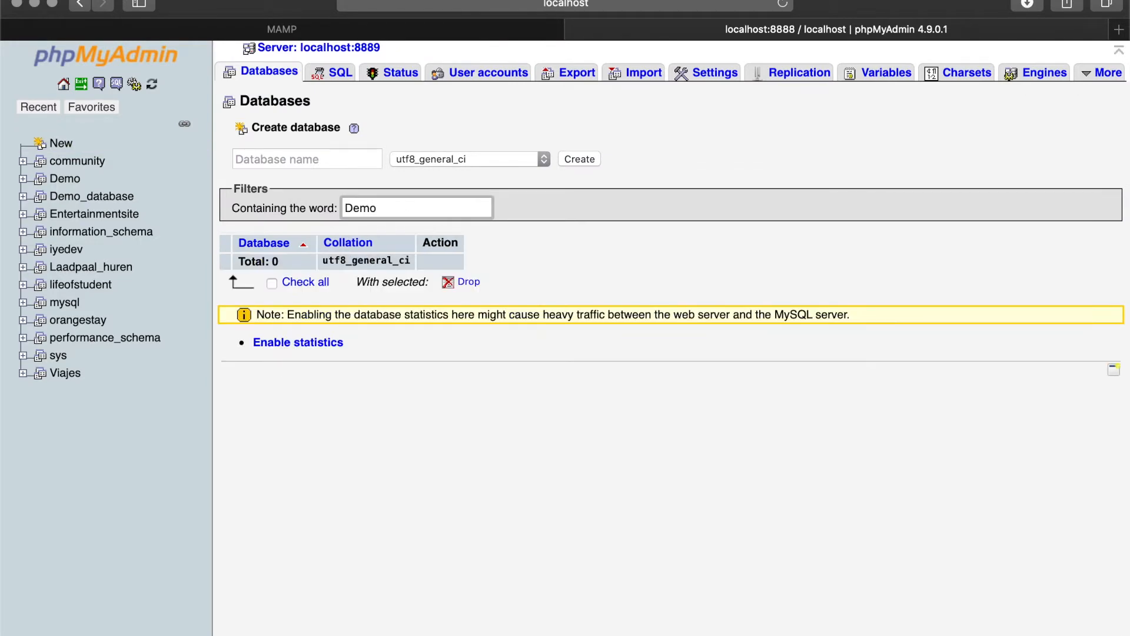
key(BackSpace)
key(BackSpace)
key(BackSpace)
key(BackSpace)
key(BackSpace)
click(312, 155)
text(Demo2)
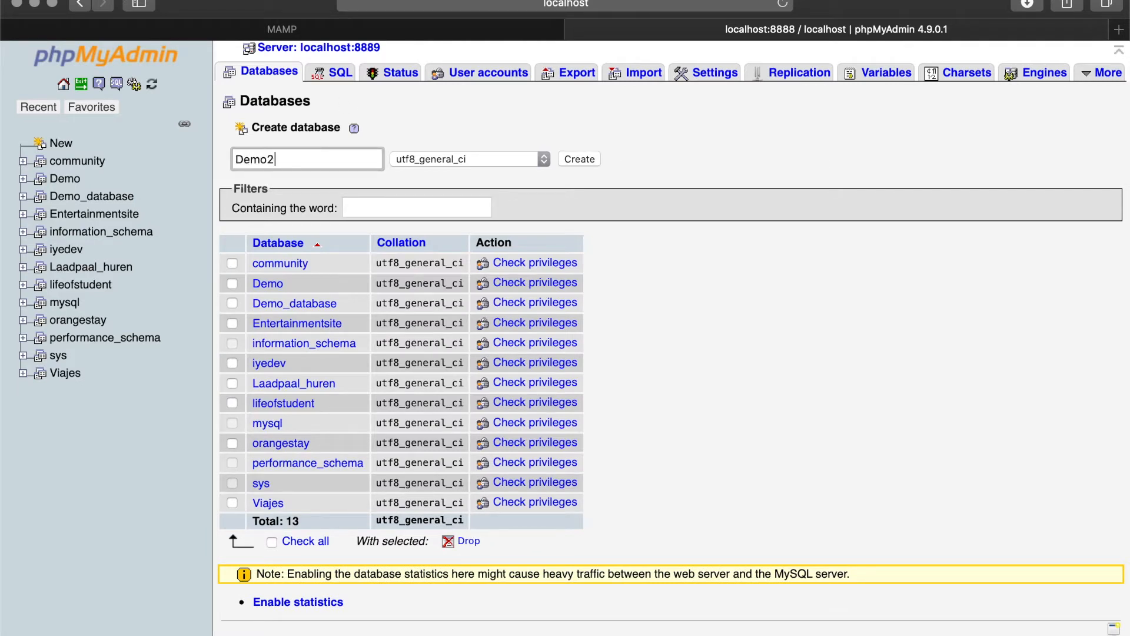
click(579, 160)
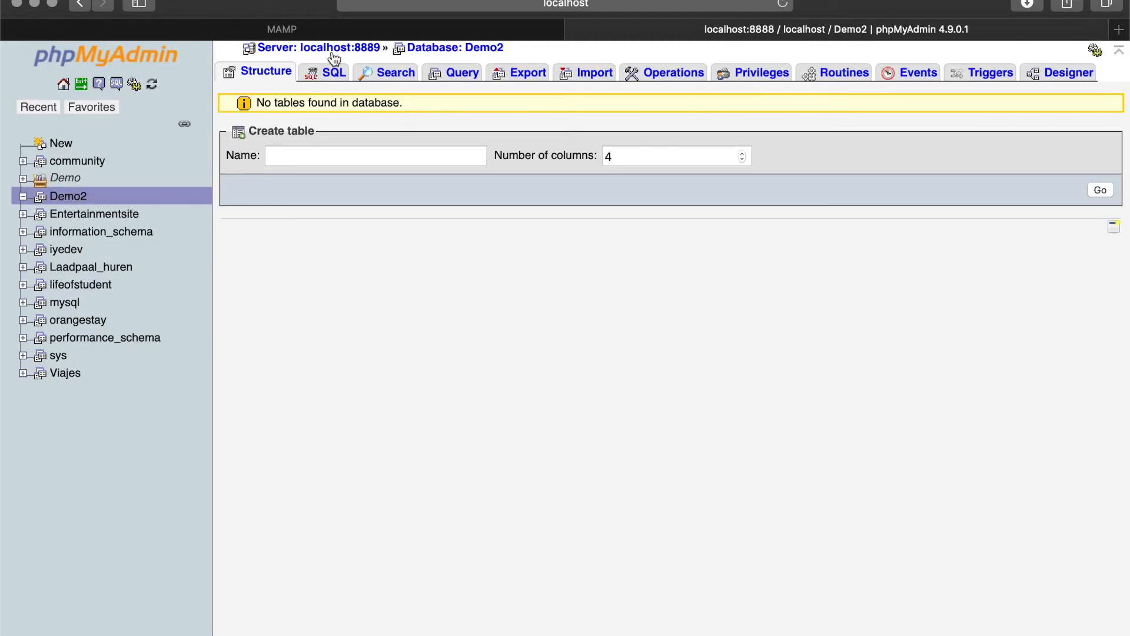
- Open the local site and begin WordPress setup in English (United States)
click(342, 26)
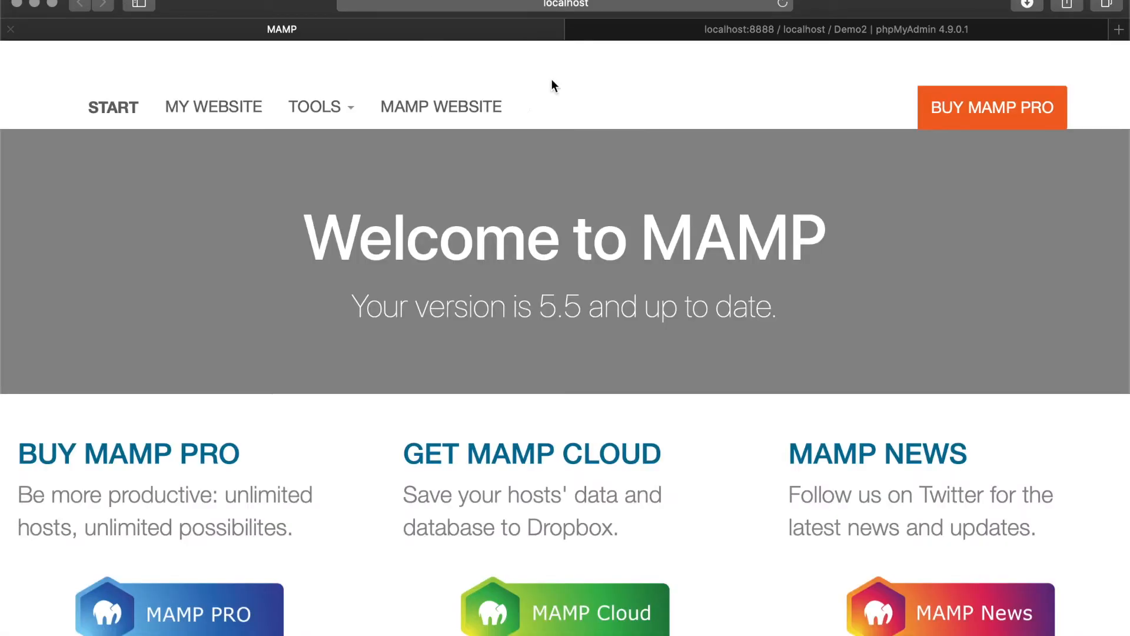
click(182, 106)
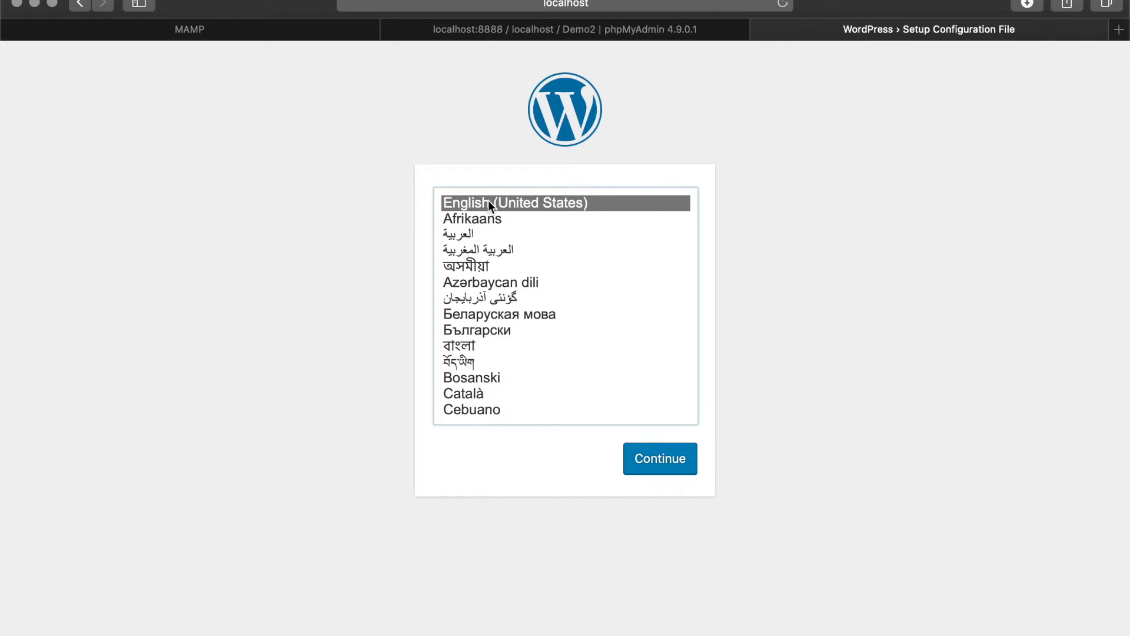
click(665, 463)
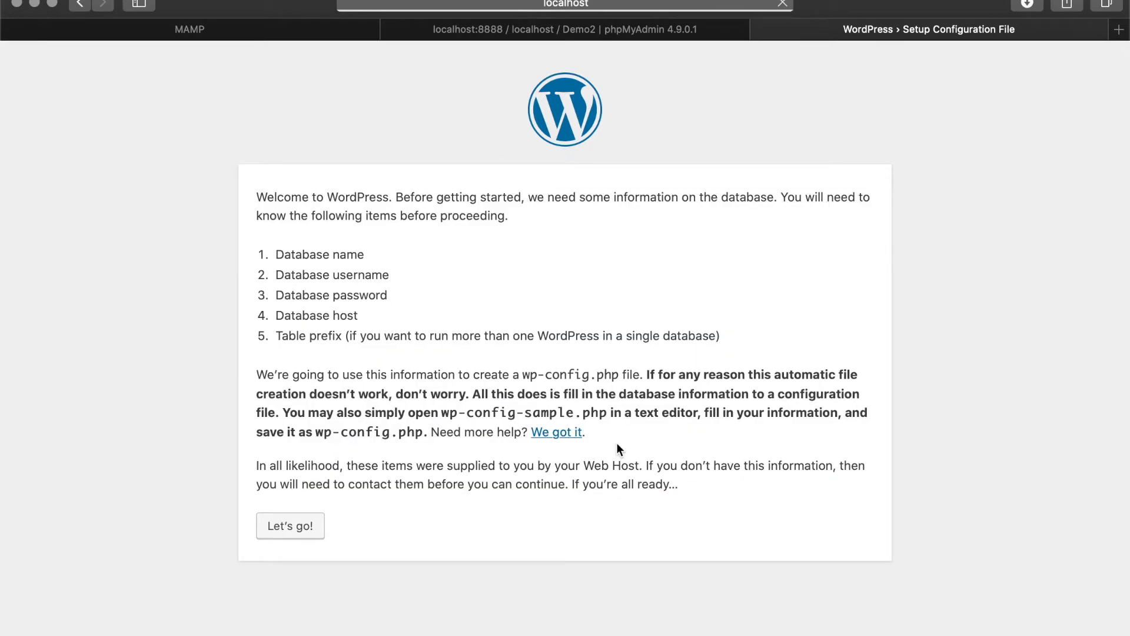
click(277, 526)
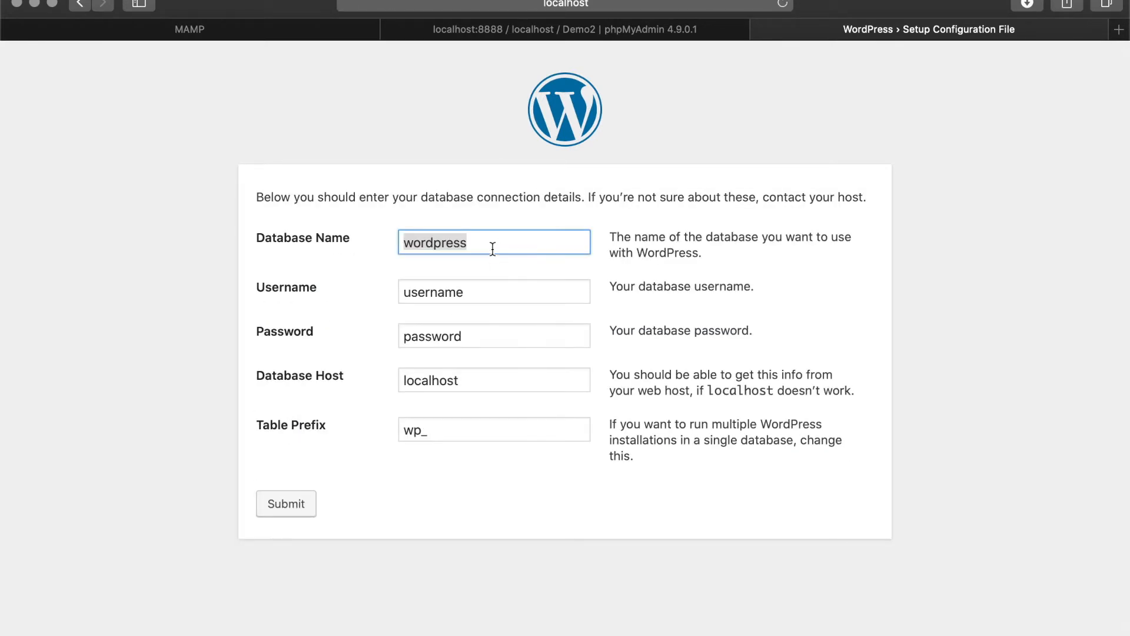
- Enter database name Demo2, username root and the MySQL password, then submit
text(D)
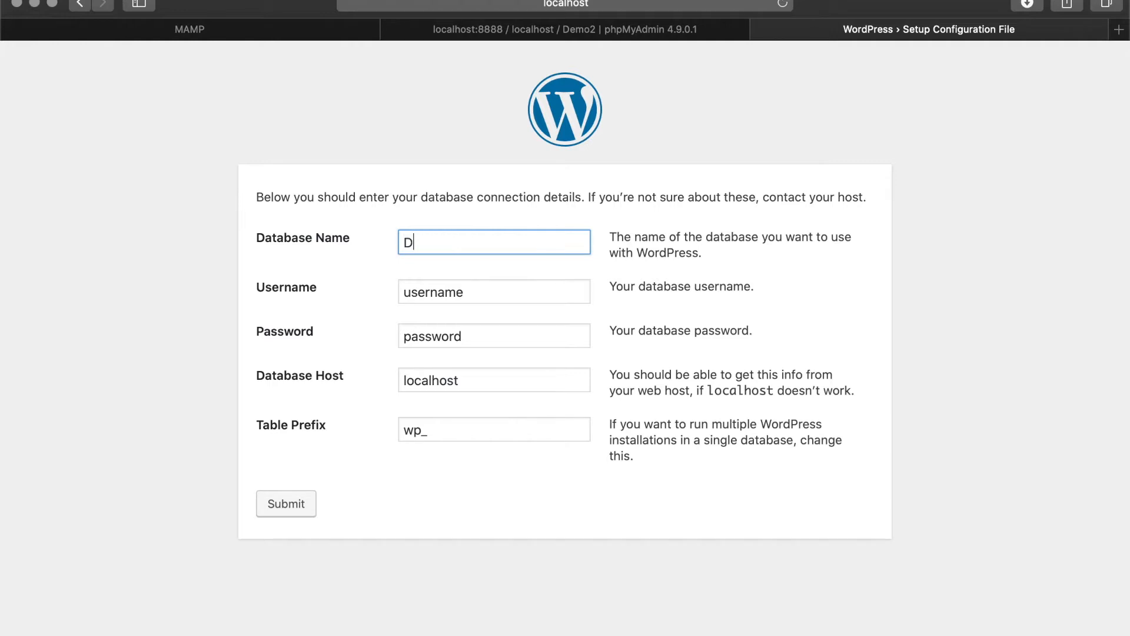
text(emo2)
double_click(446, 297)
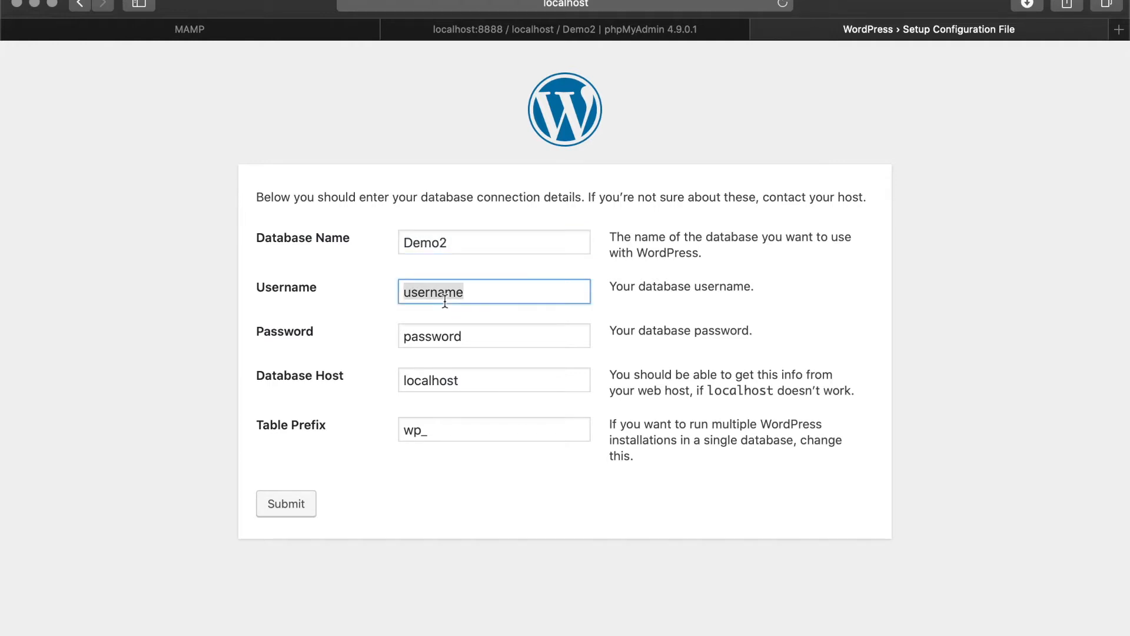
text(root)
double_click(434, 341)
text(root)
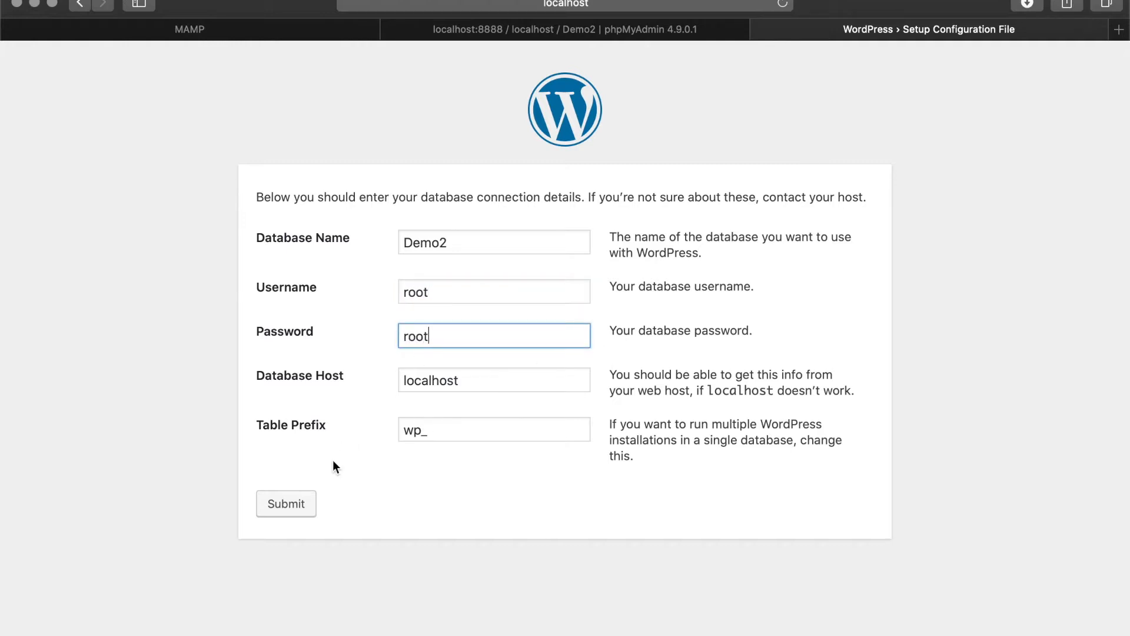
click(292, 505)
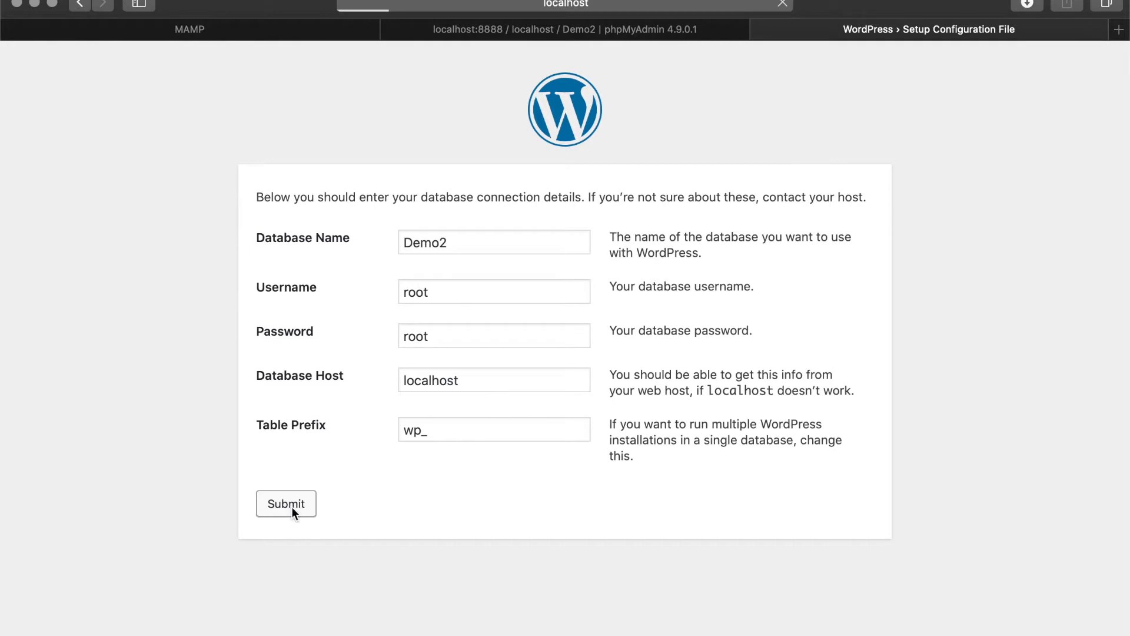
- Run the installation with site title 'Demo 2', username admin and a password
click(356, 263)
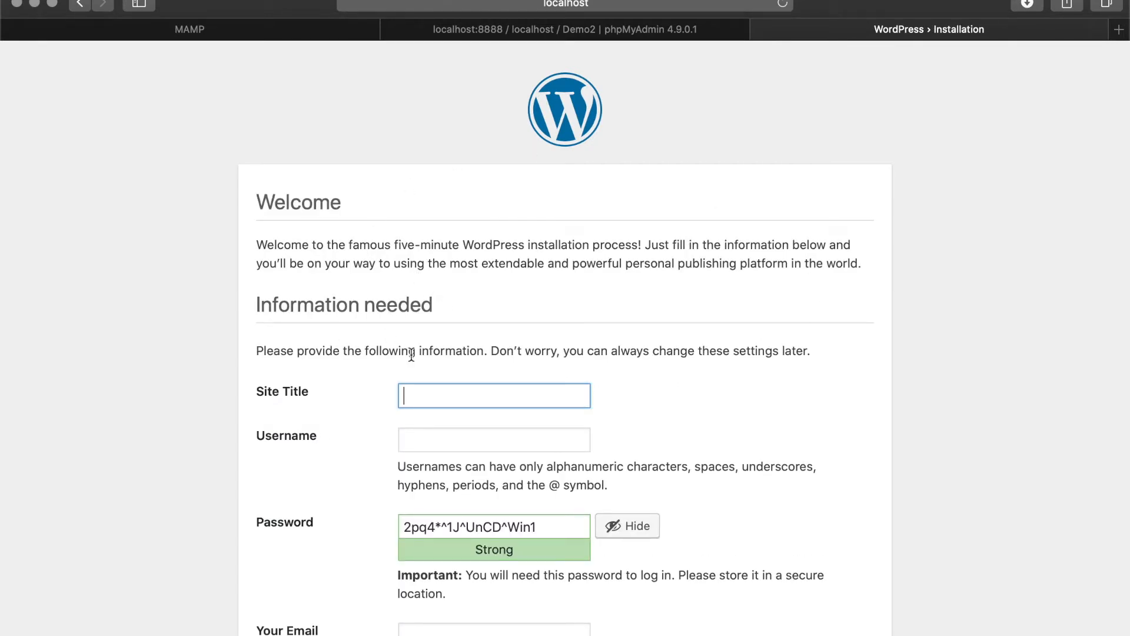
text(Demo 2)
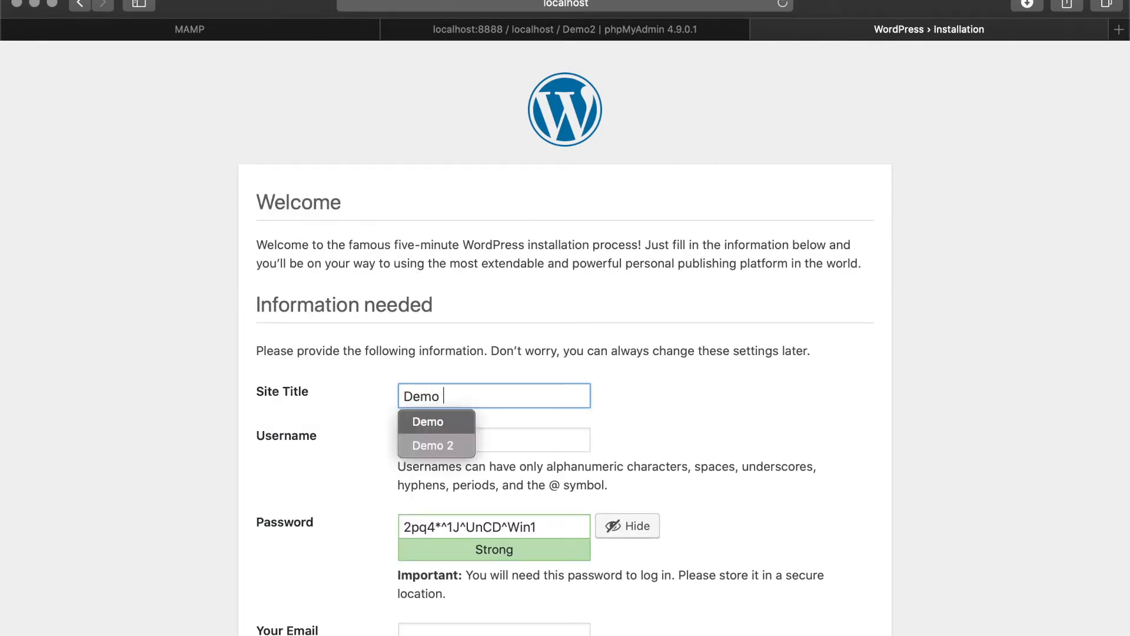
key(Tab)
text(admin)
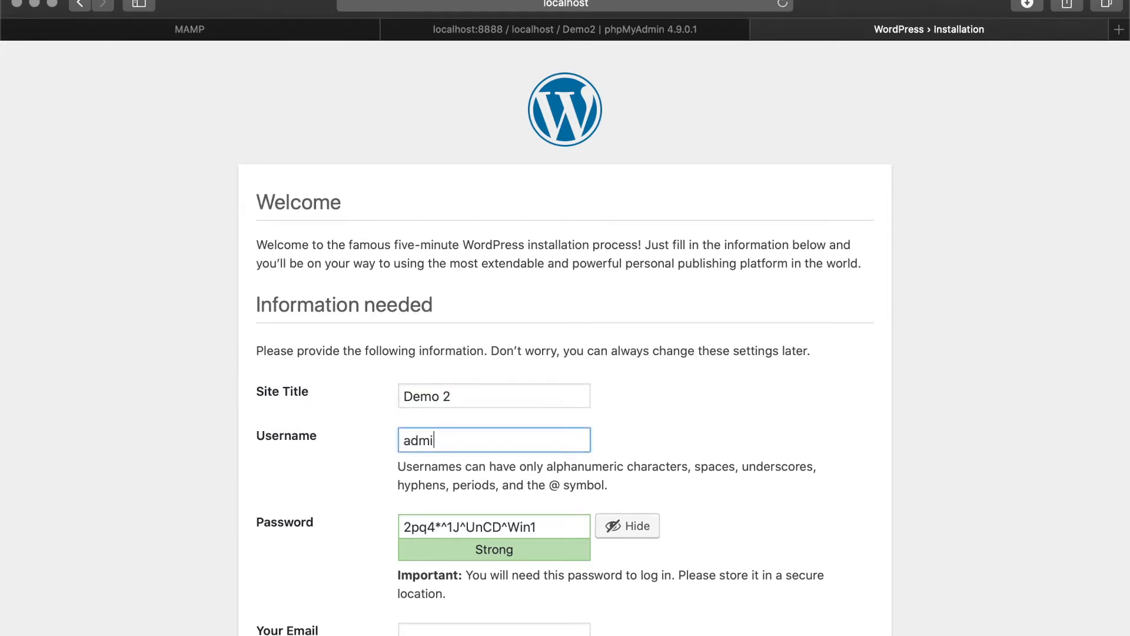
key(Tab)
text(pa)
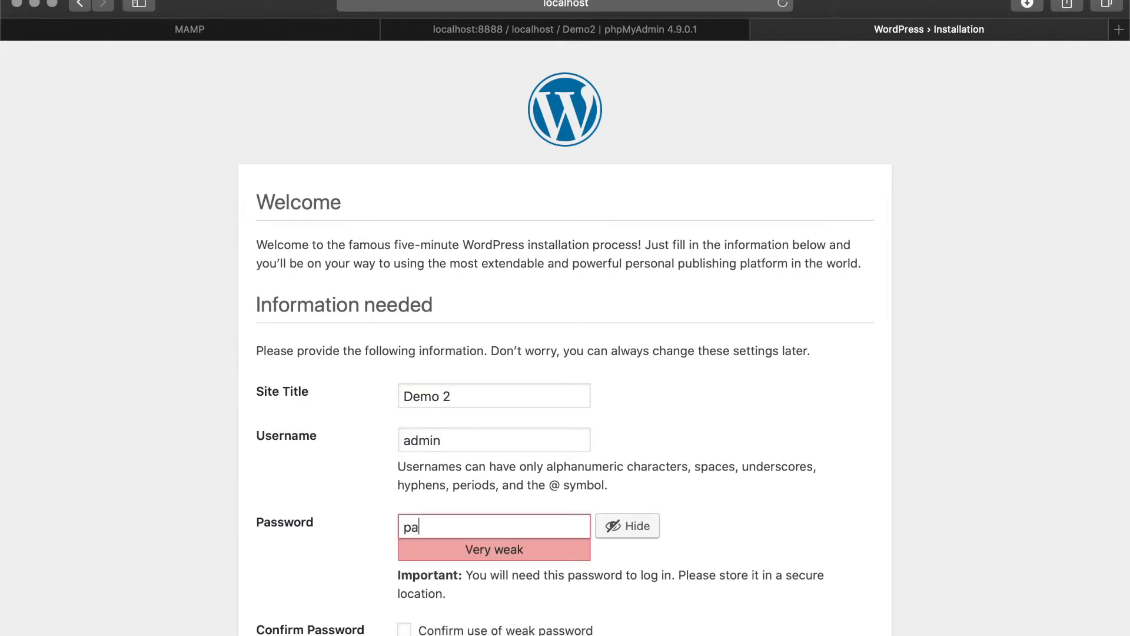
text(ssword)
- Accept the weak password, add the admin e-mail, discourage search engines, and install WordPress
scroll(537, 365, down, 5)
click(498, 490)
click(469, 526)
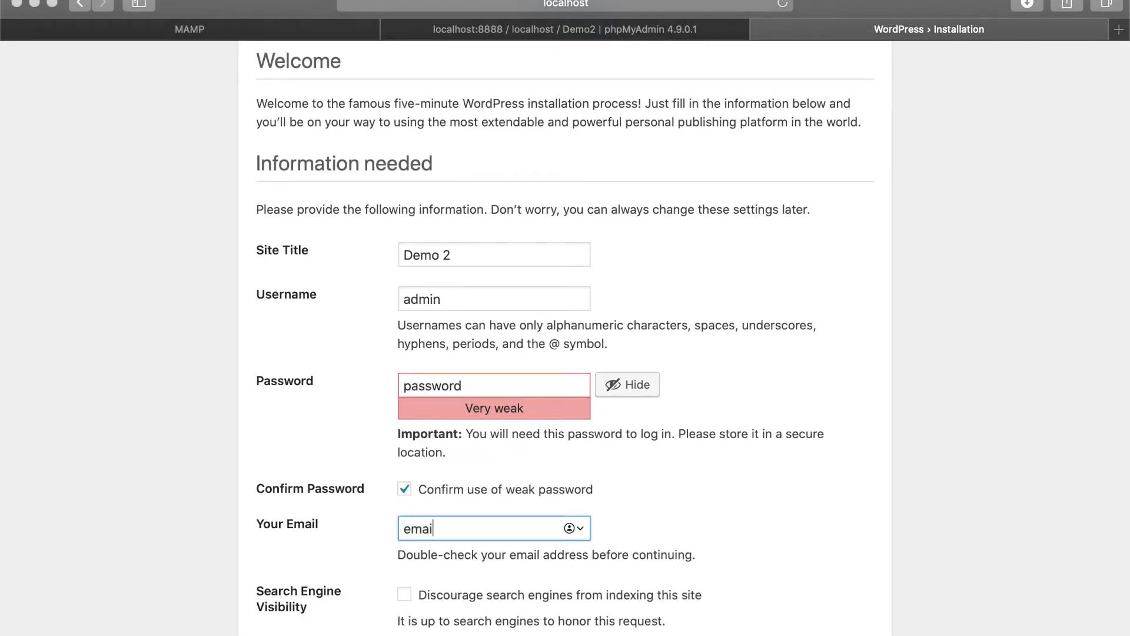
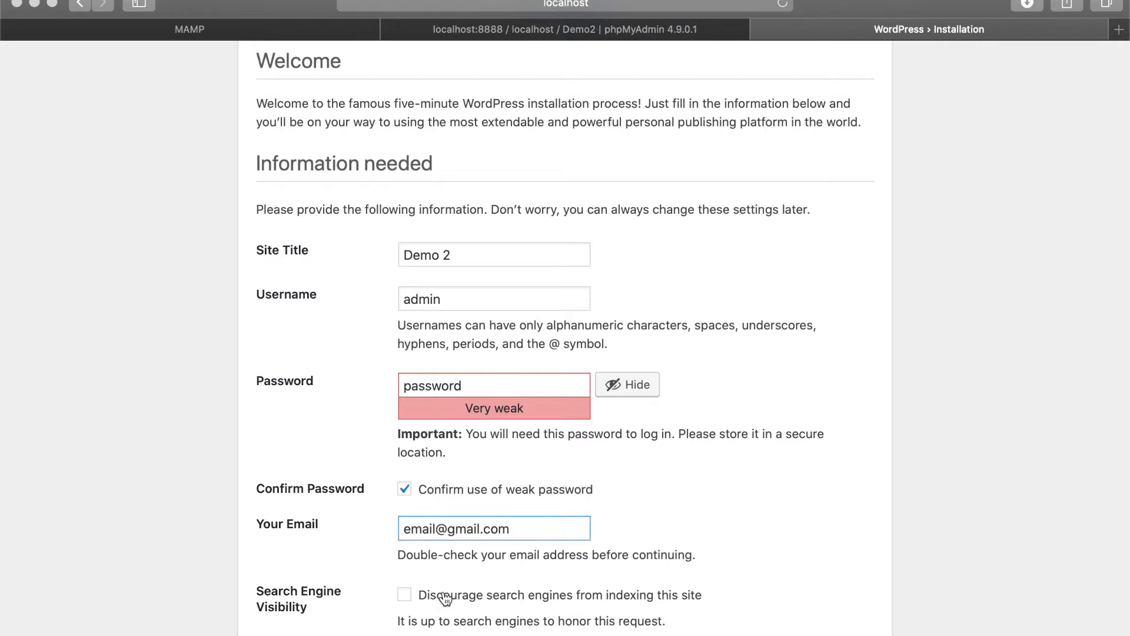
click(410, 595)
scroll(319, 498, down, 2)
click(321, 615)
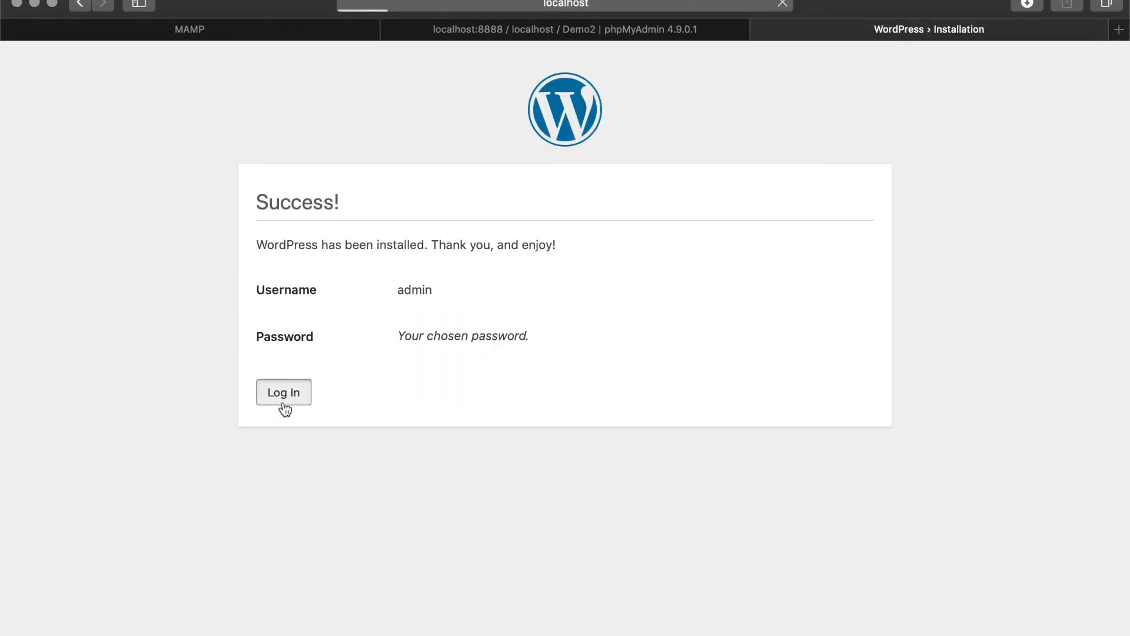
- Log in to Demo 2 as admin, declining Safari's offer to save the password
click(283, 393)
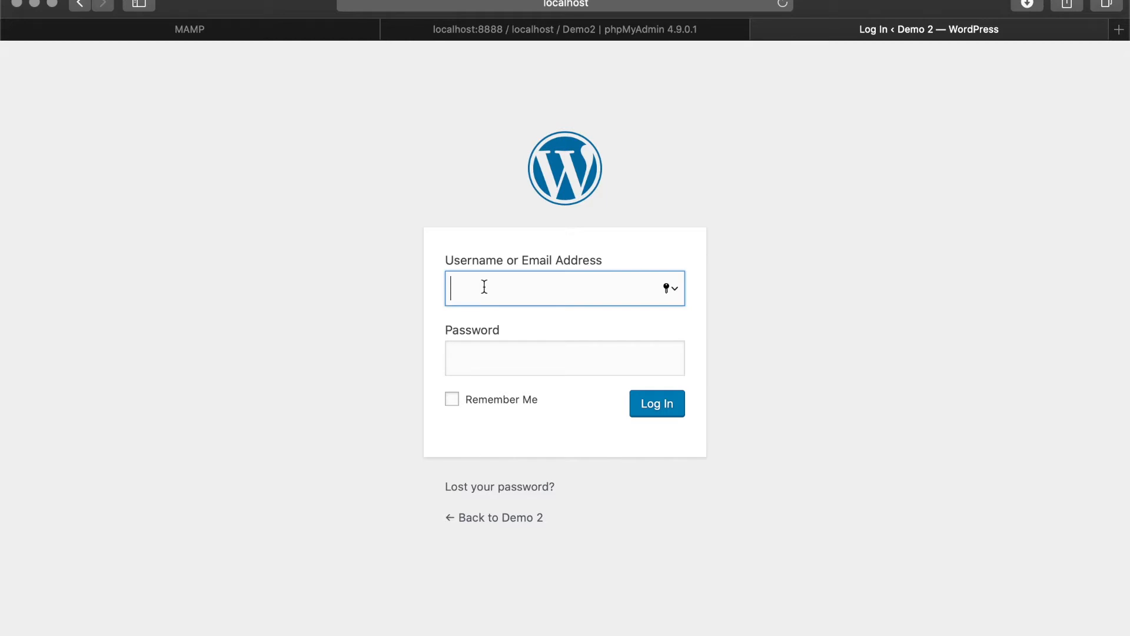
text(admin)
key(Tab)
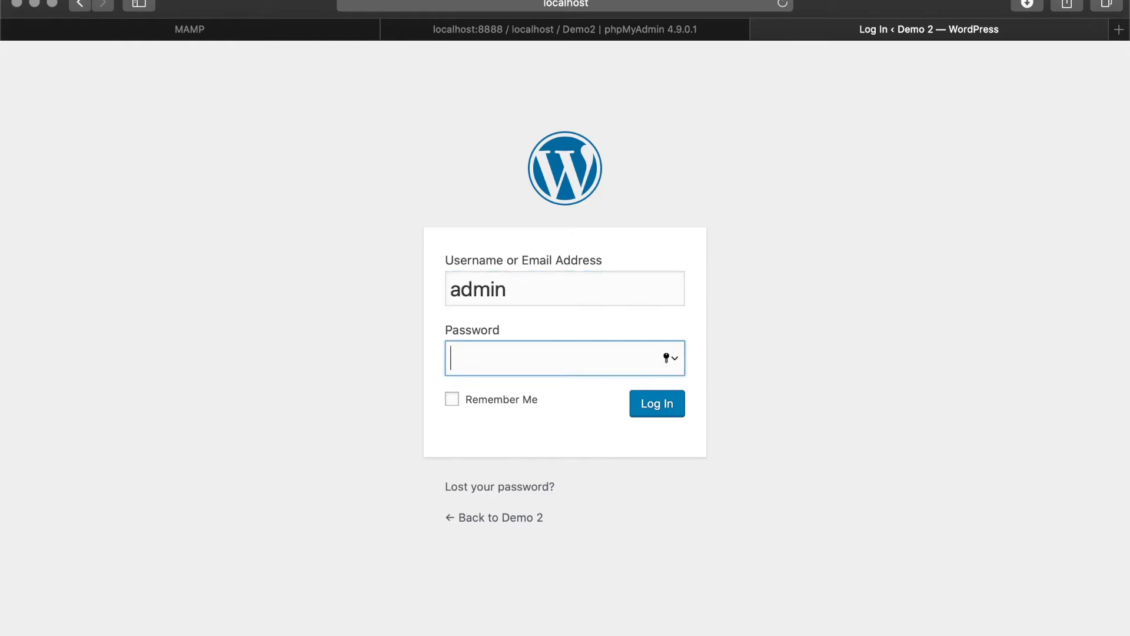
text(••••••••)
click(647, 402)
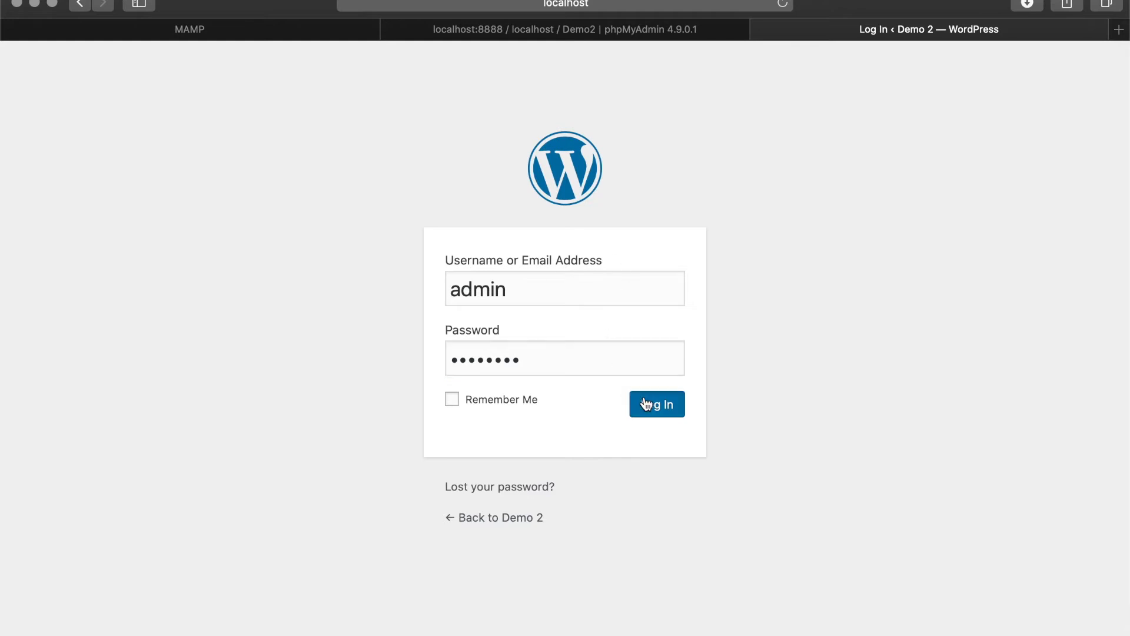
click(564, 146)
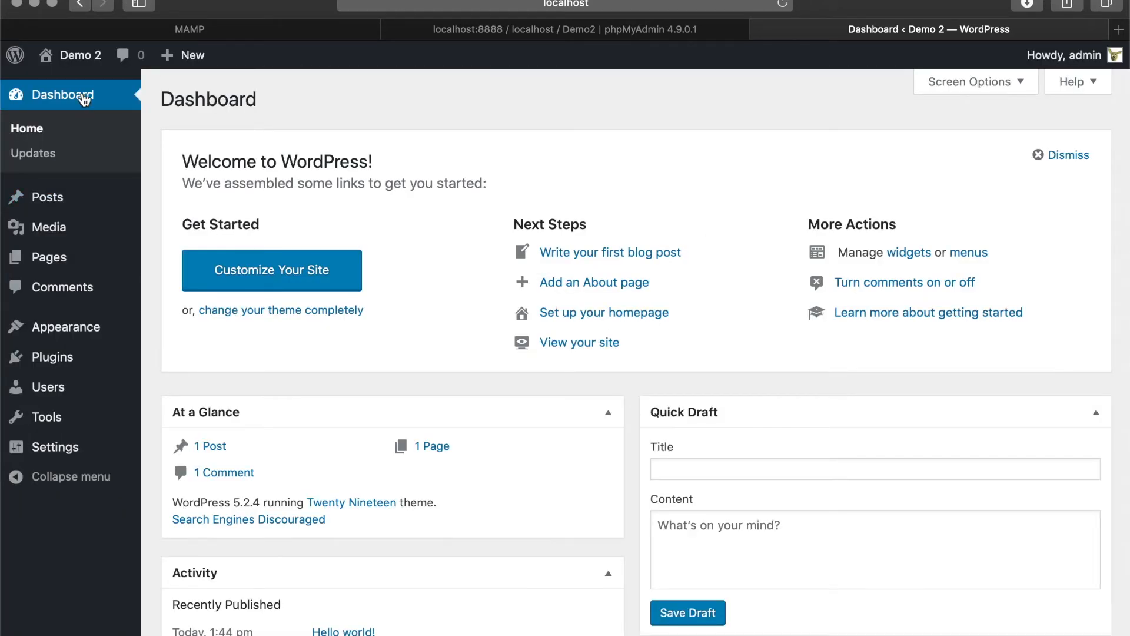
- Close the phpMyAdmin browser tab
mouse_move(47, 64)
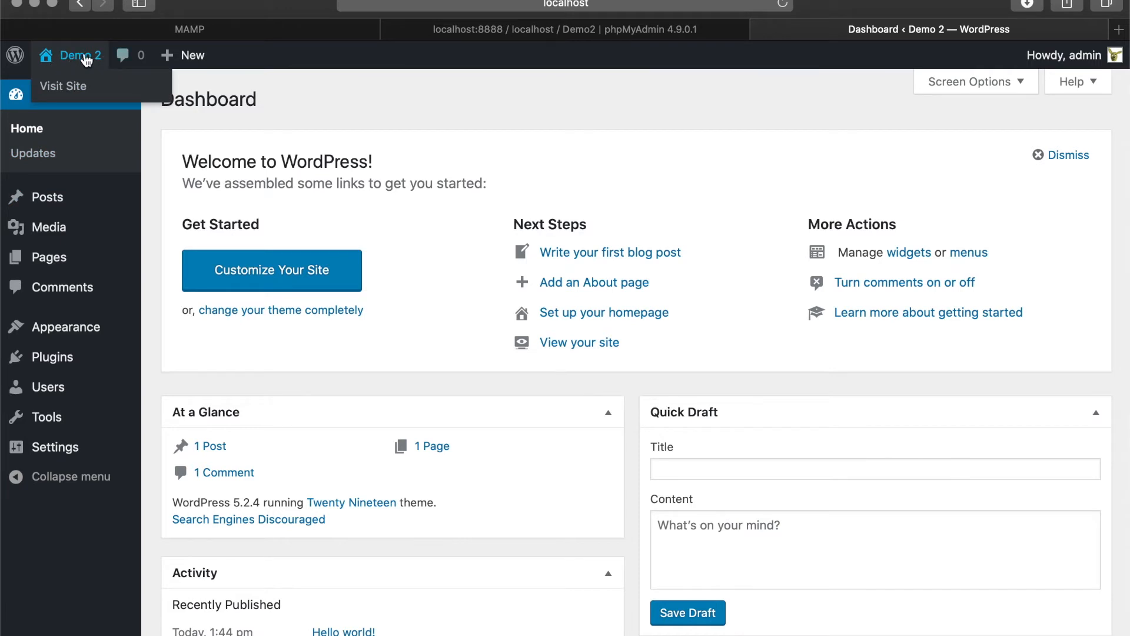
mouse_move(613, 630)
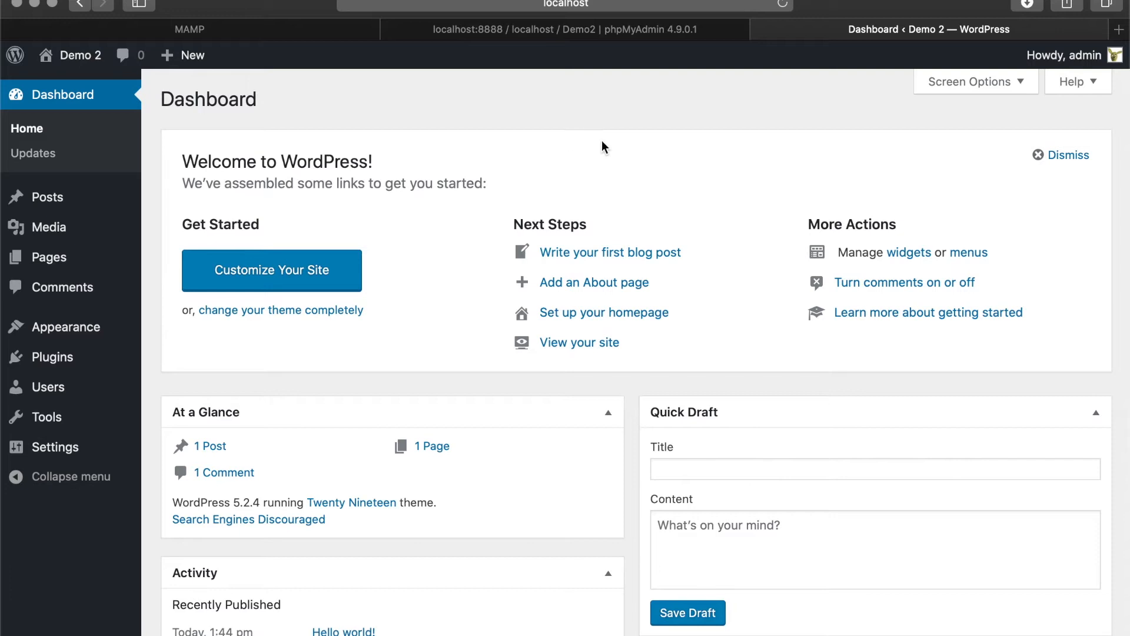
click(391, 30)
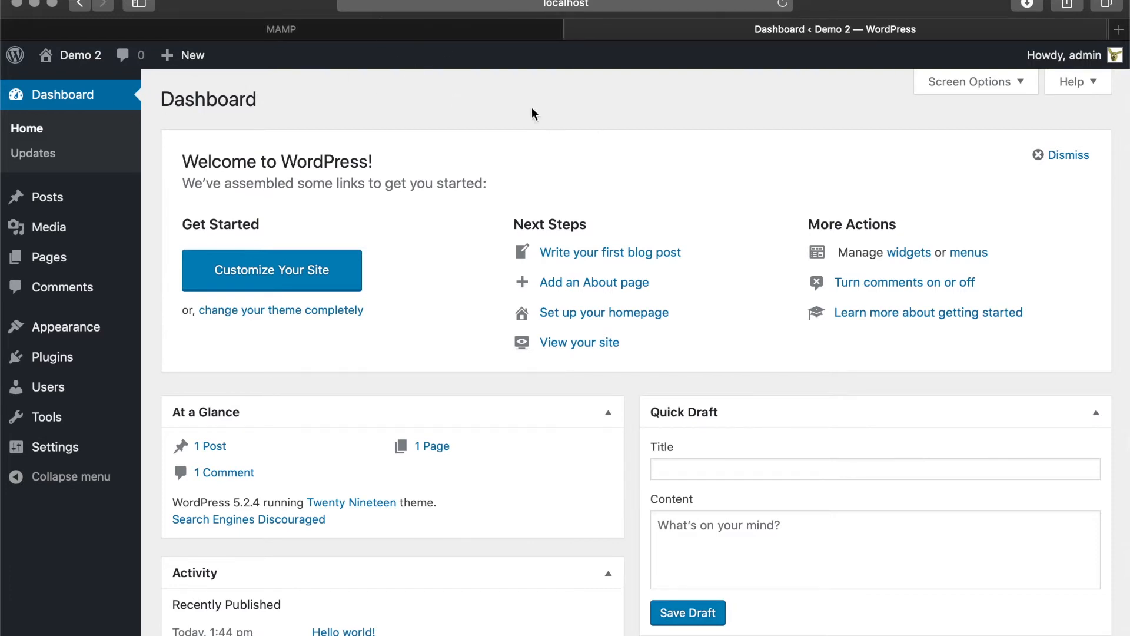
- Close Safari and set MAMP's document root to Offline websites > Demo website, restarting the servers
click(17, 3)
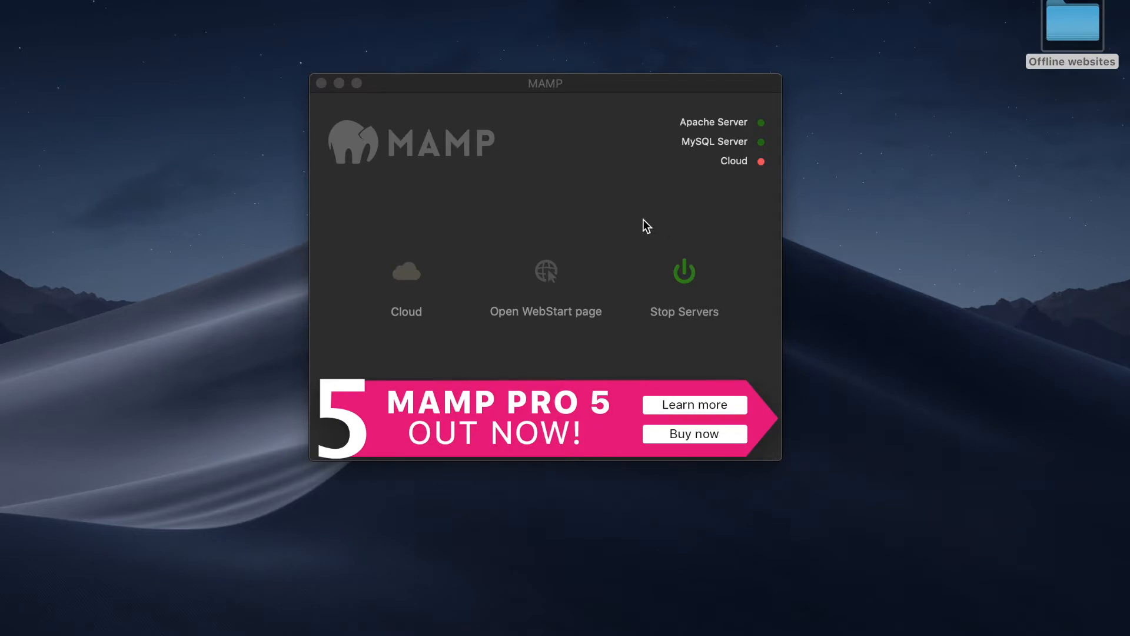
click(702, 222)
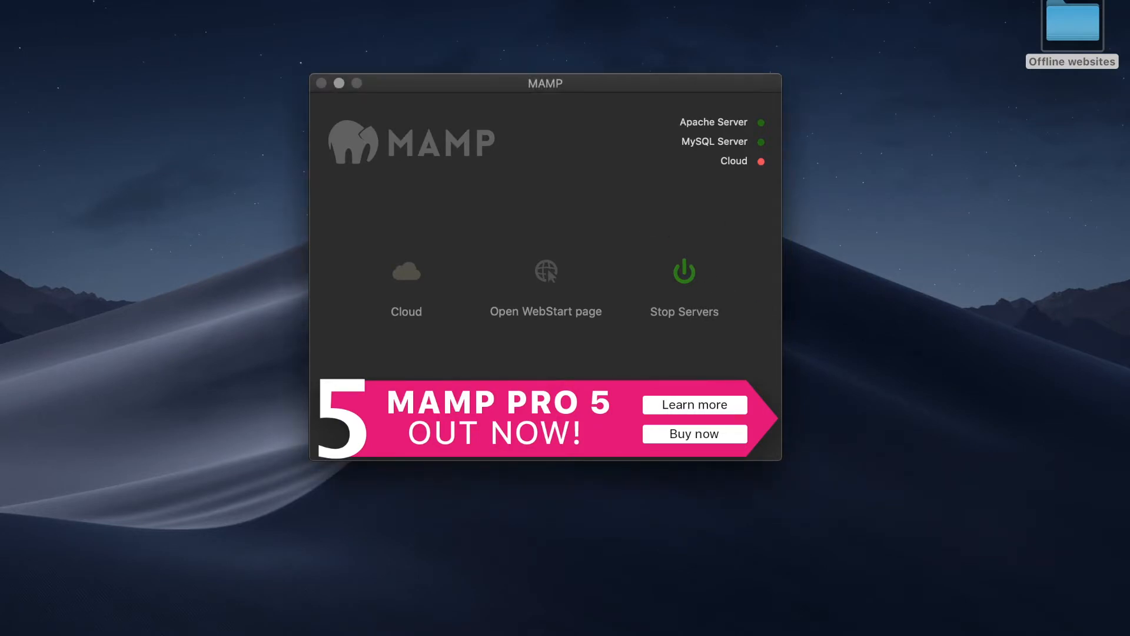
click(65, 0)
click(102, 24)
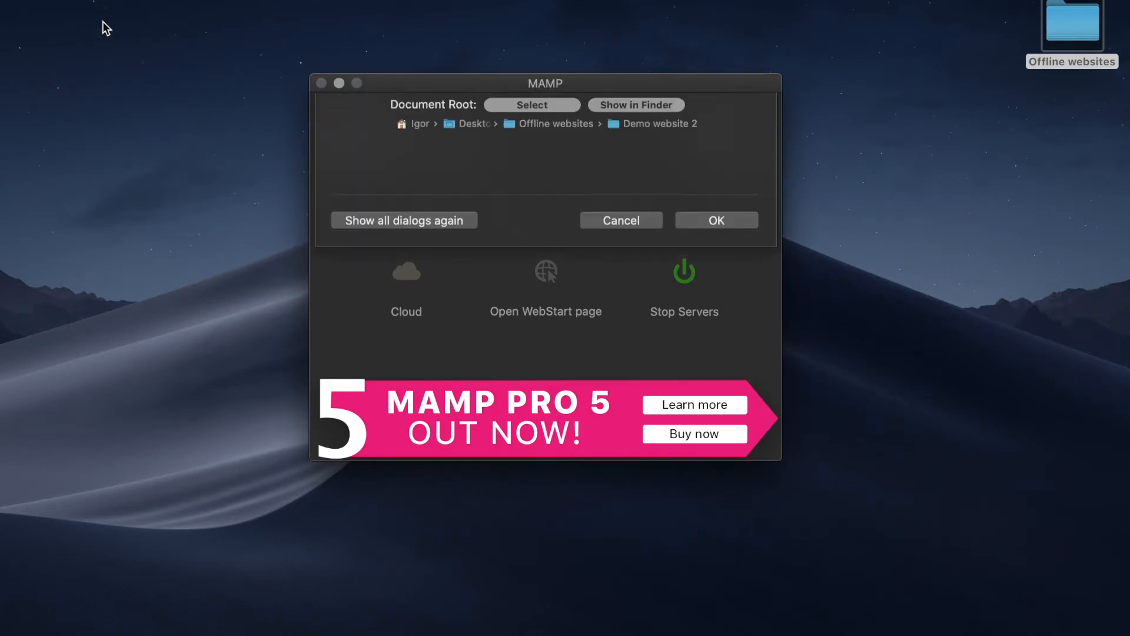
click(554, 213)
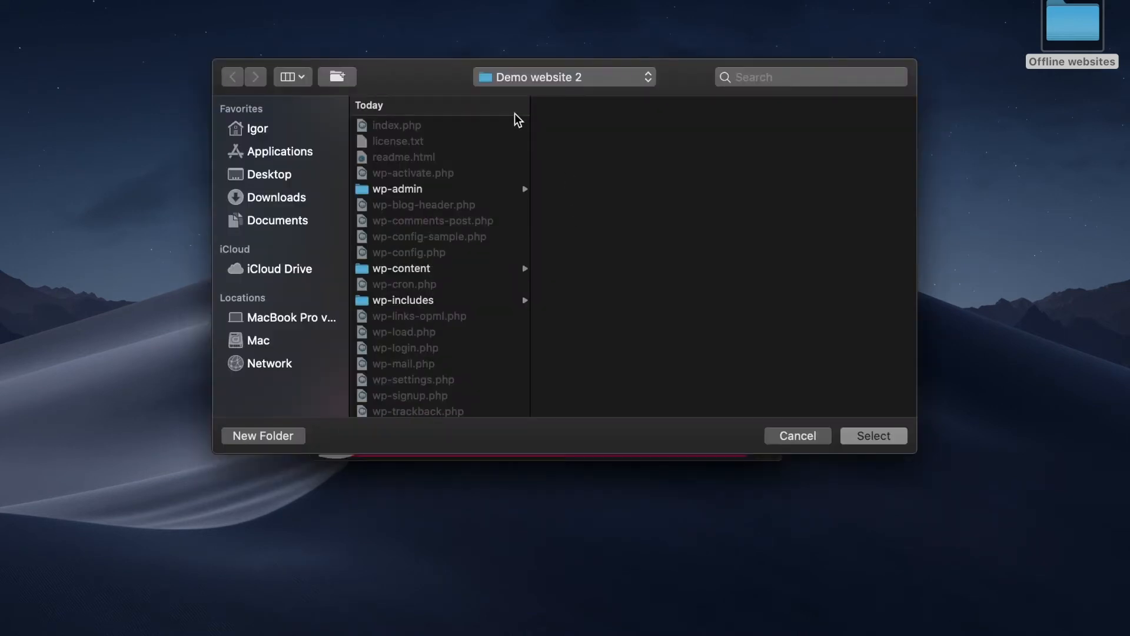
click(571, 78)
click(570, 96)
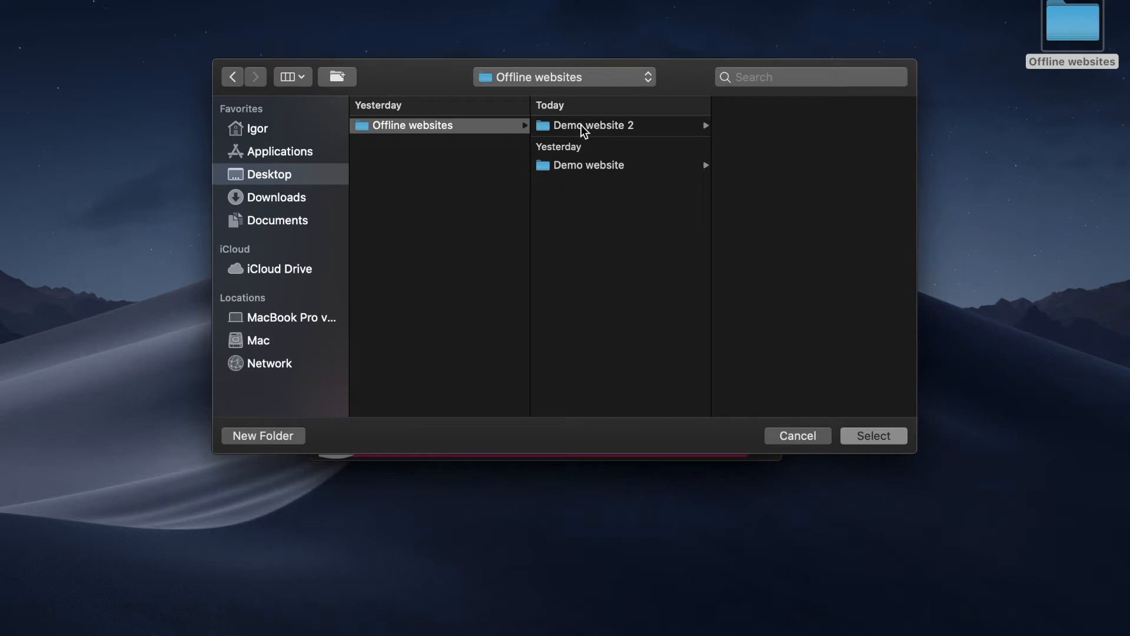
click(581, 125)
click(582, 164)
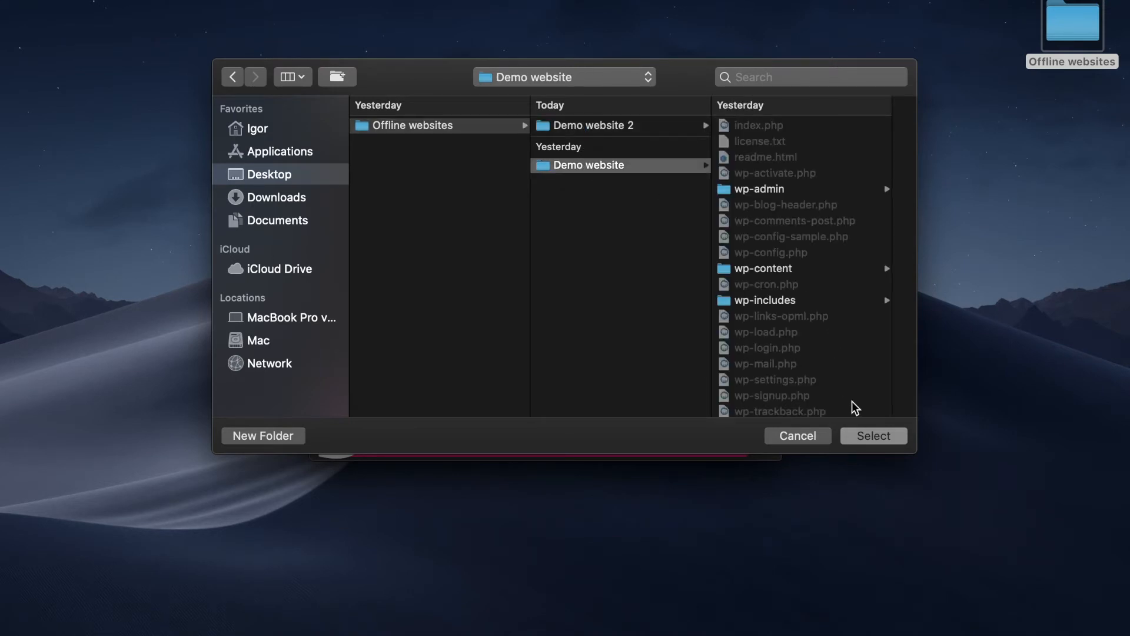
click(870, 435)
click(732, 334)
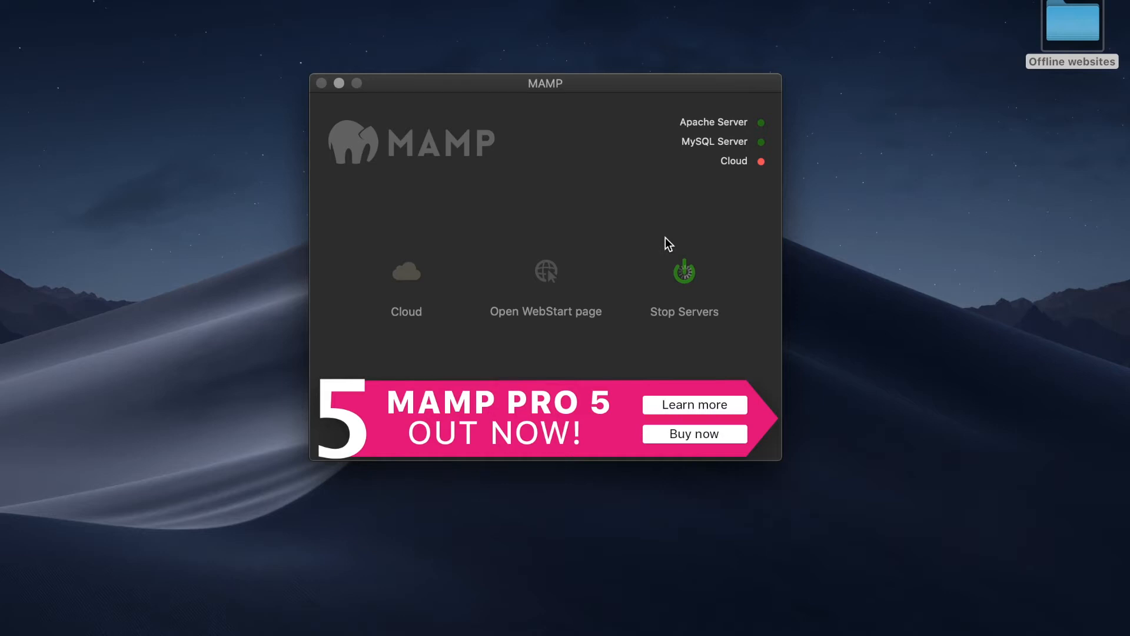
- From the MAMP WebStart page, open My Website and load its wp-admin login page
click(542, 272)
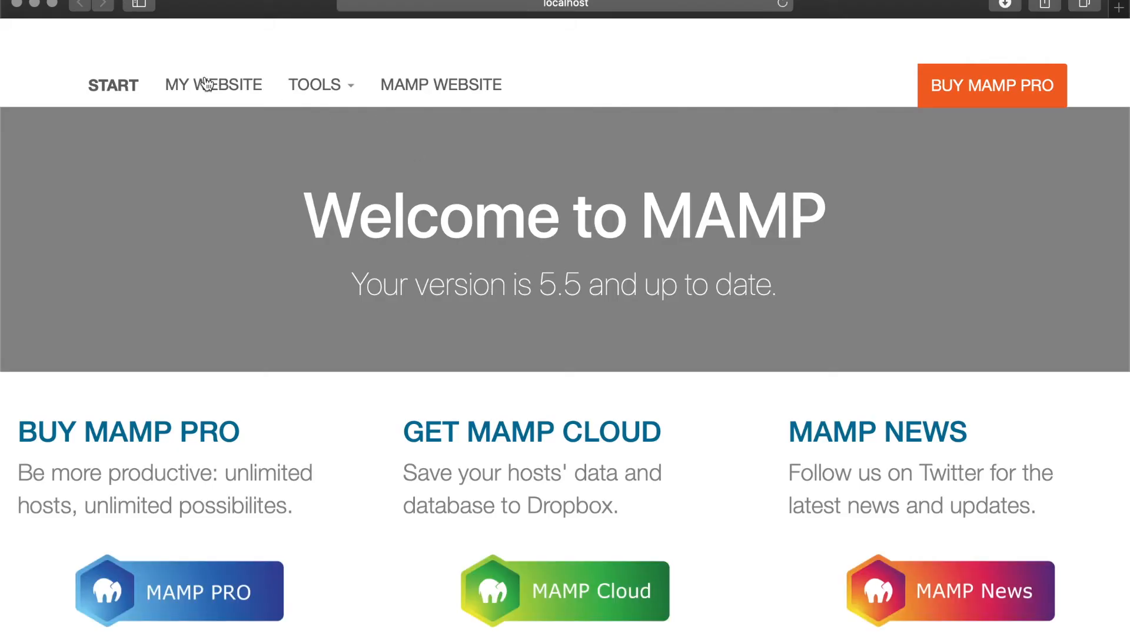
click(238, 83)
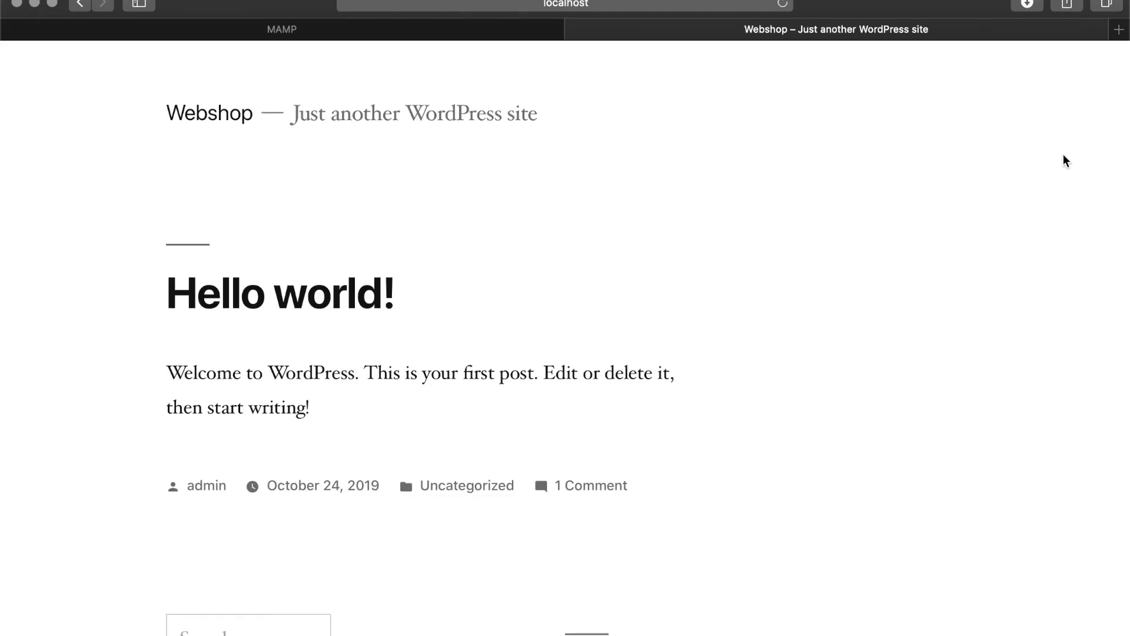
click(627, 8)
key(Right)
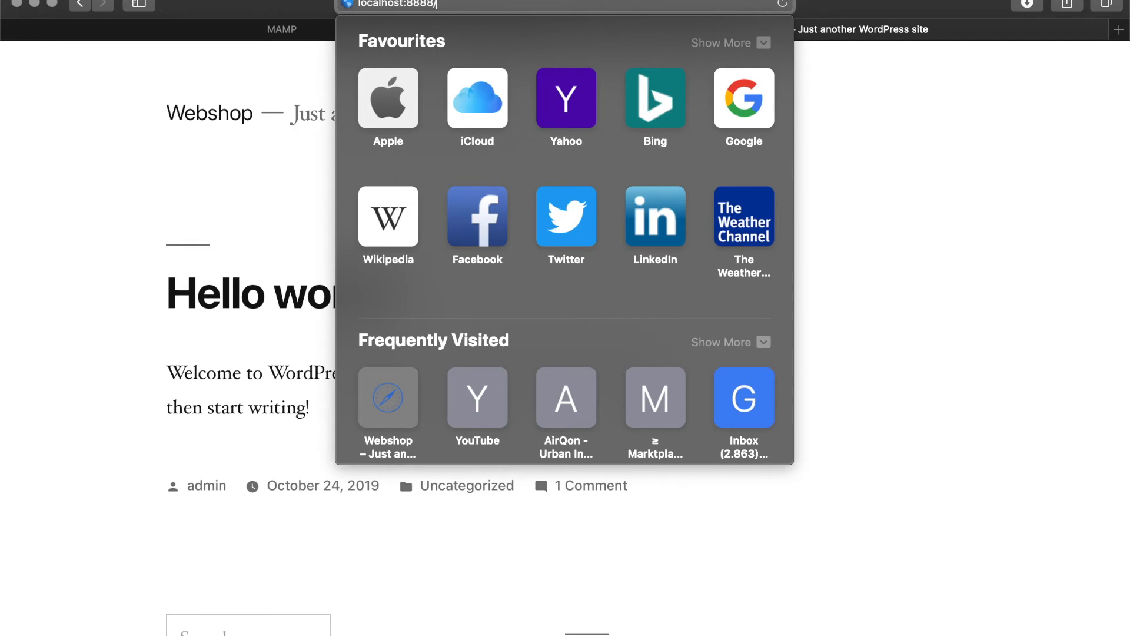
text(wp-admin/)
key(Return)
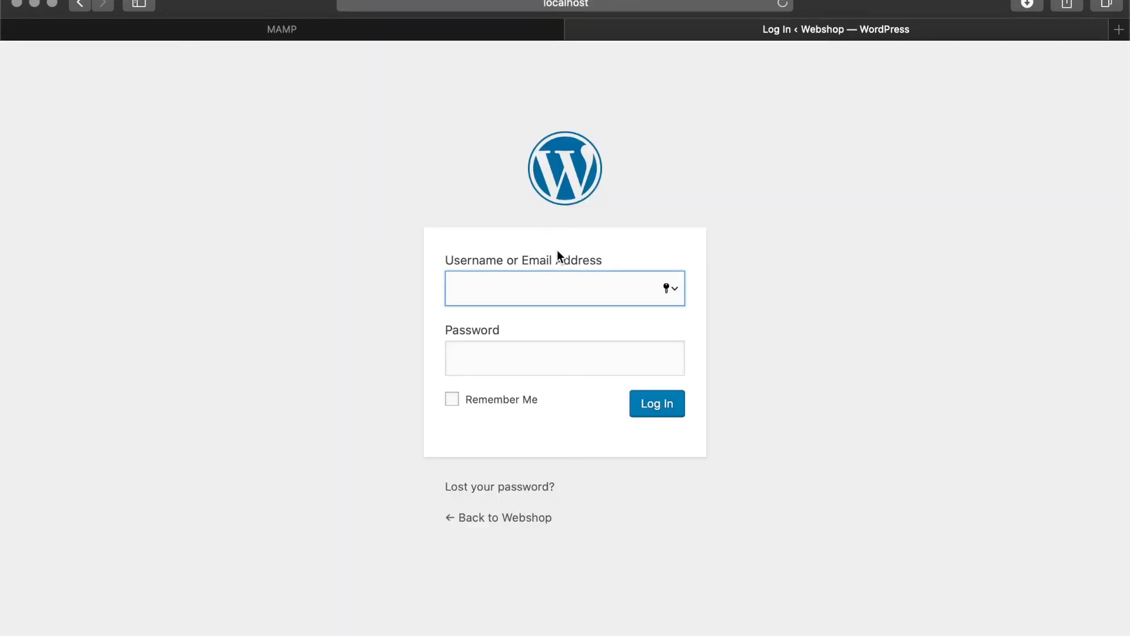
- Sign in with the admin username and password, declining to save the password
text(admin)
key(Tab)
text(••••••)
key(Return)
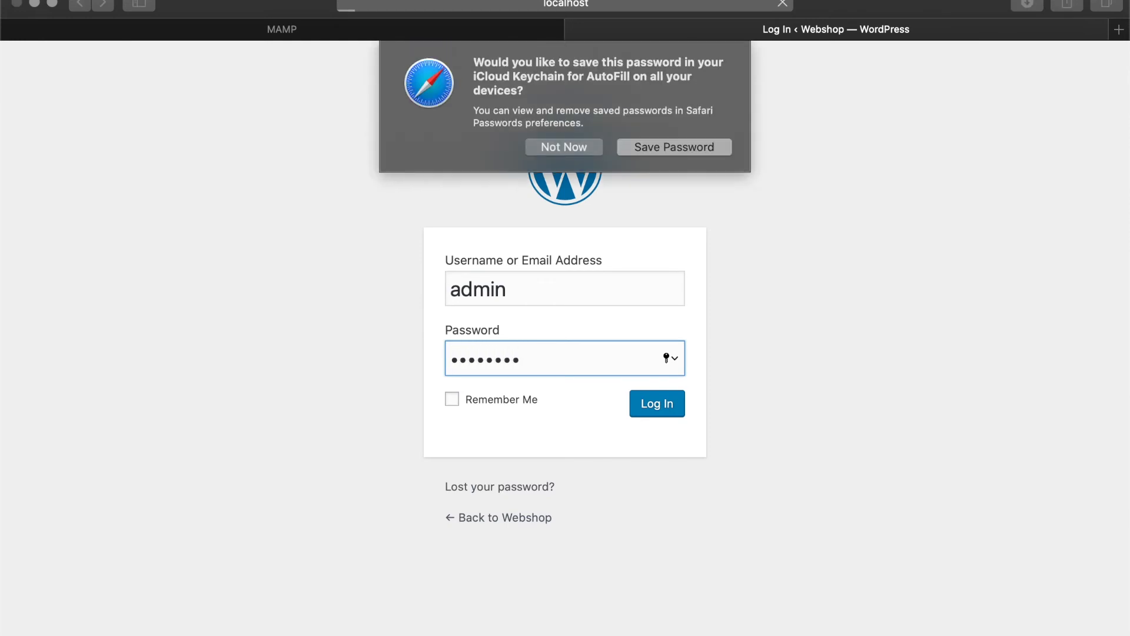
click(557, 148)
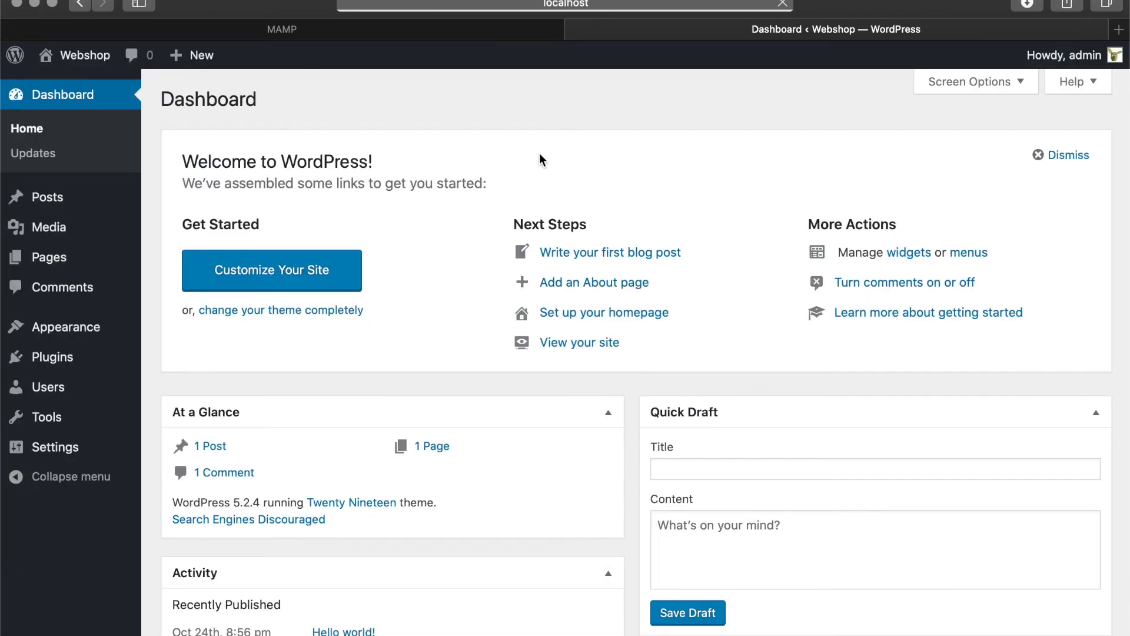
mouse_move(85, 67)
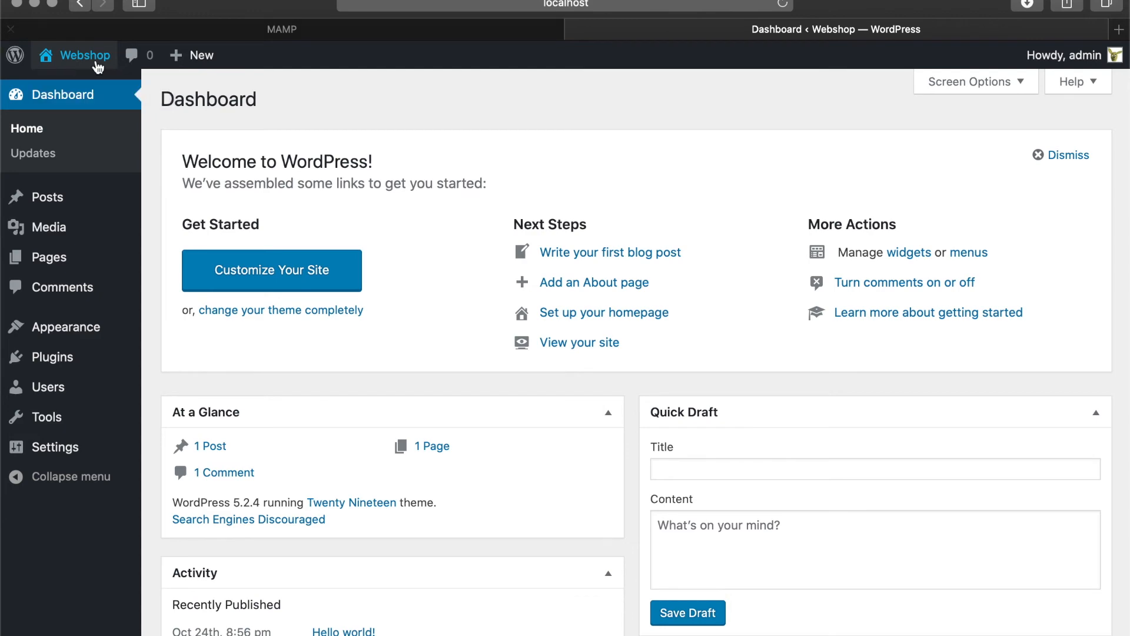
- Close Safari, nudge the MAMP window higher, and stop the Apache and MySQL servers
click(17, 3)
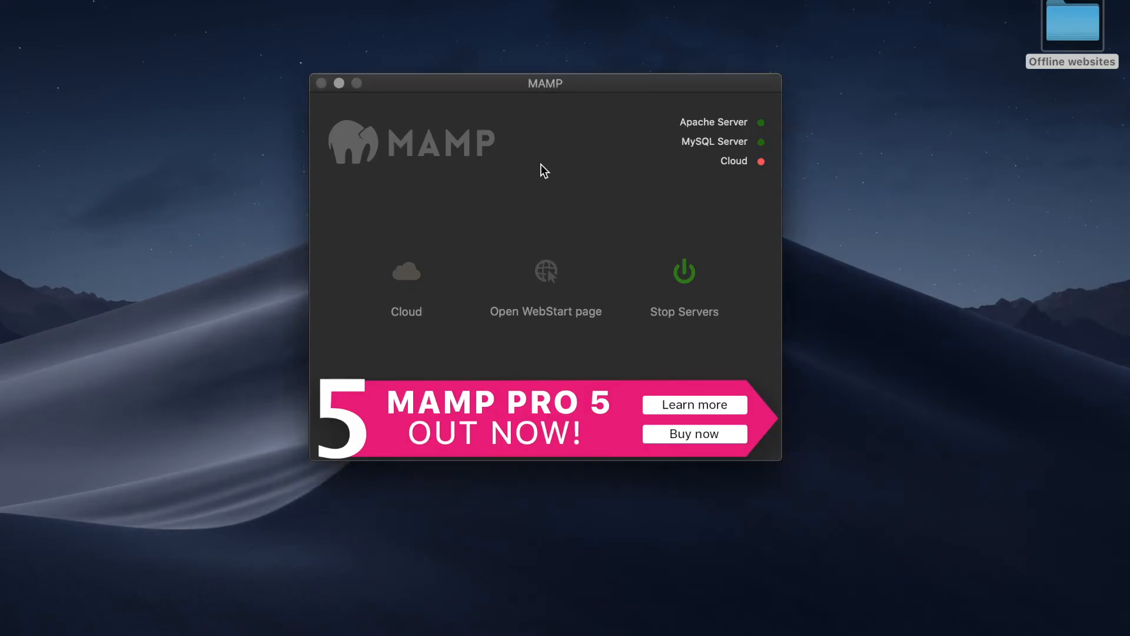
click(944, 49)
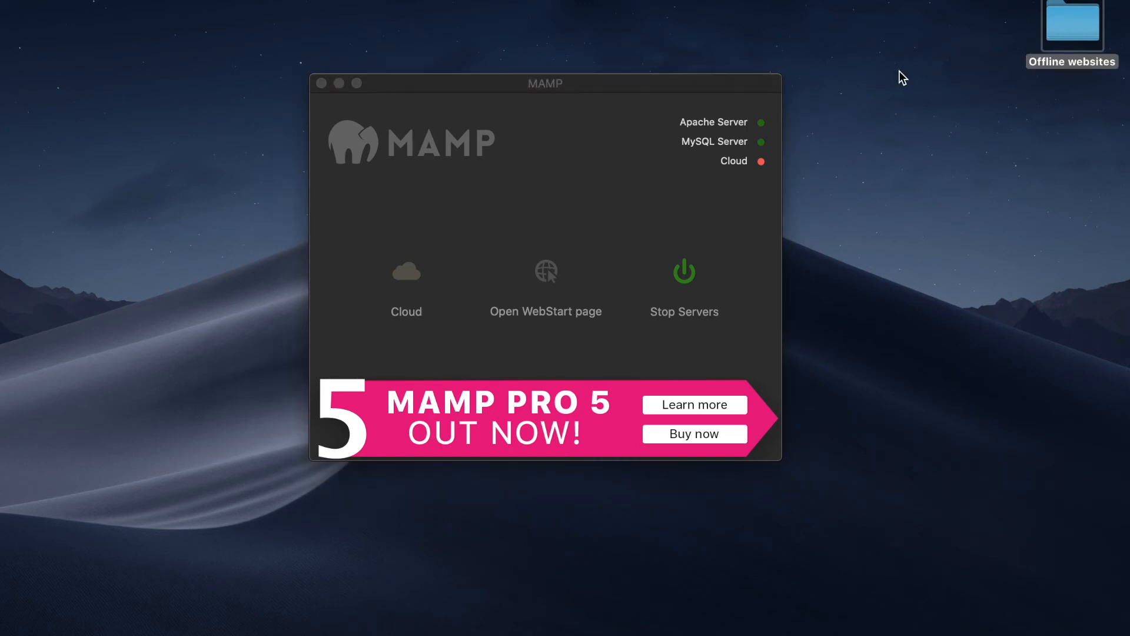
click(919, 69)
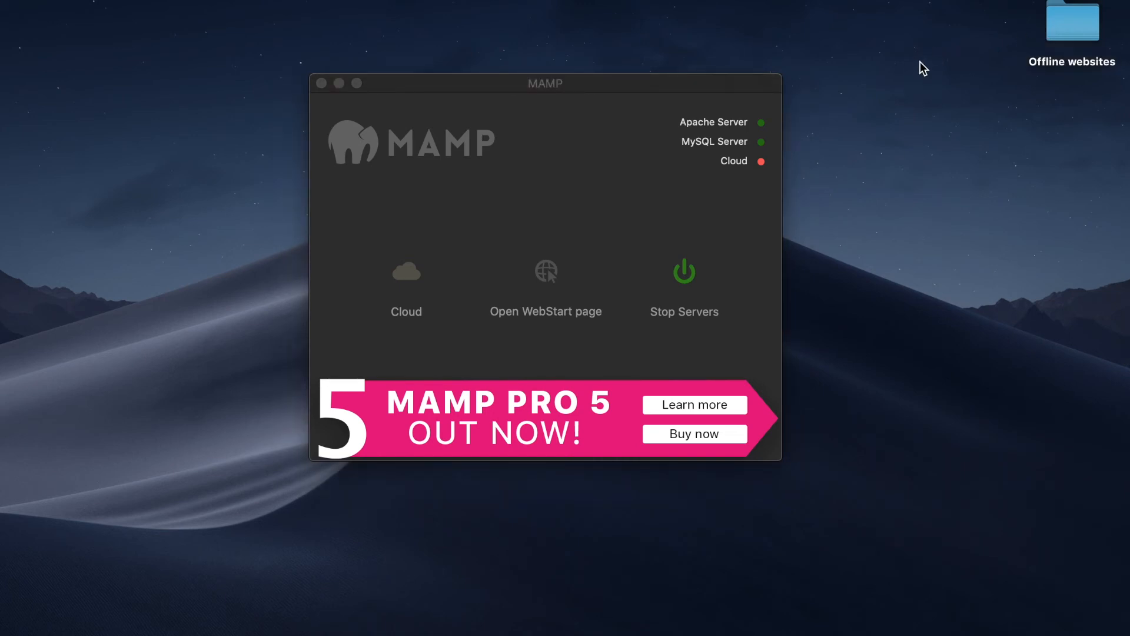
drag(616, 82, 607, 65)
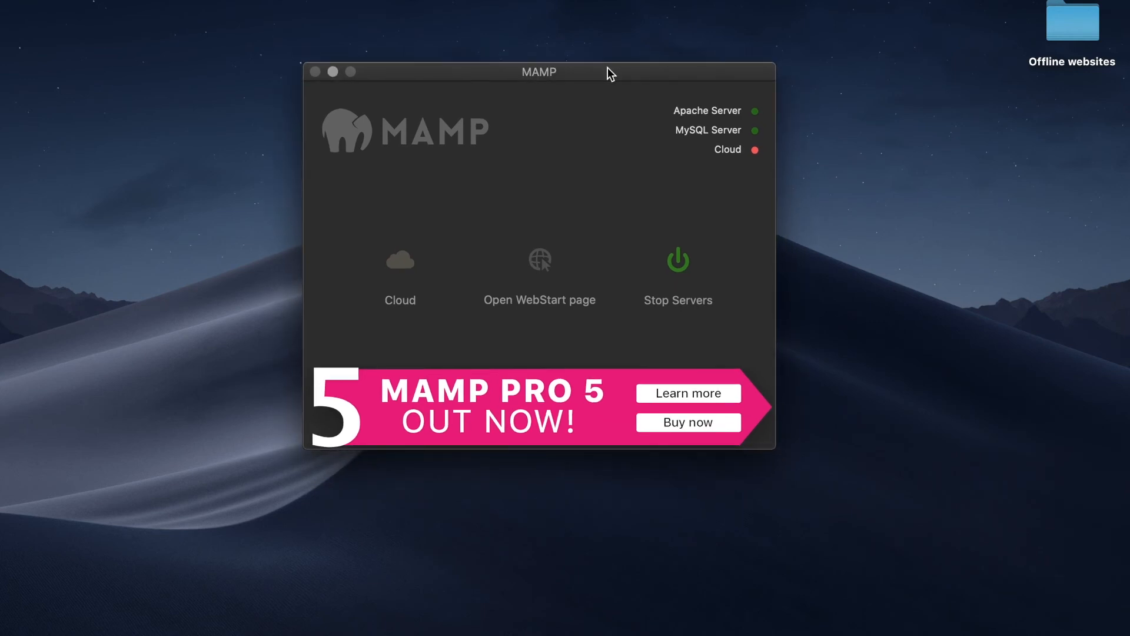
mouse_move(630, 73)
mouse_down()
mouse_move(641, 55)
mouse_move(633, 65)
mouse_up()
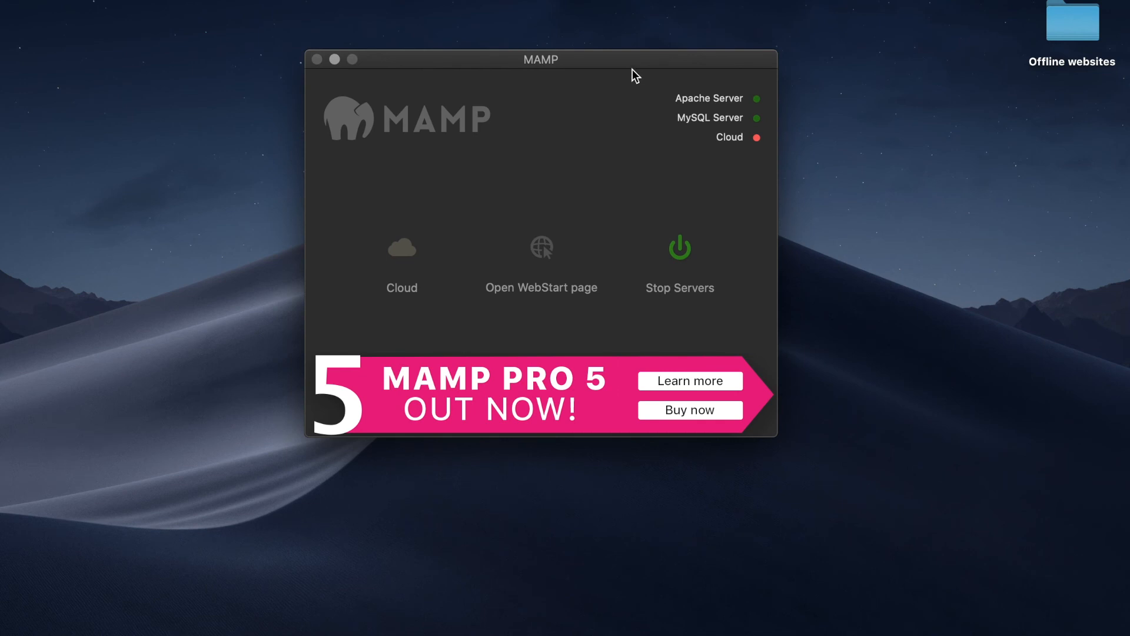
click(690, 256)
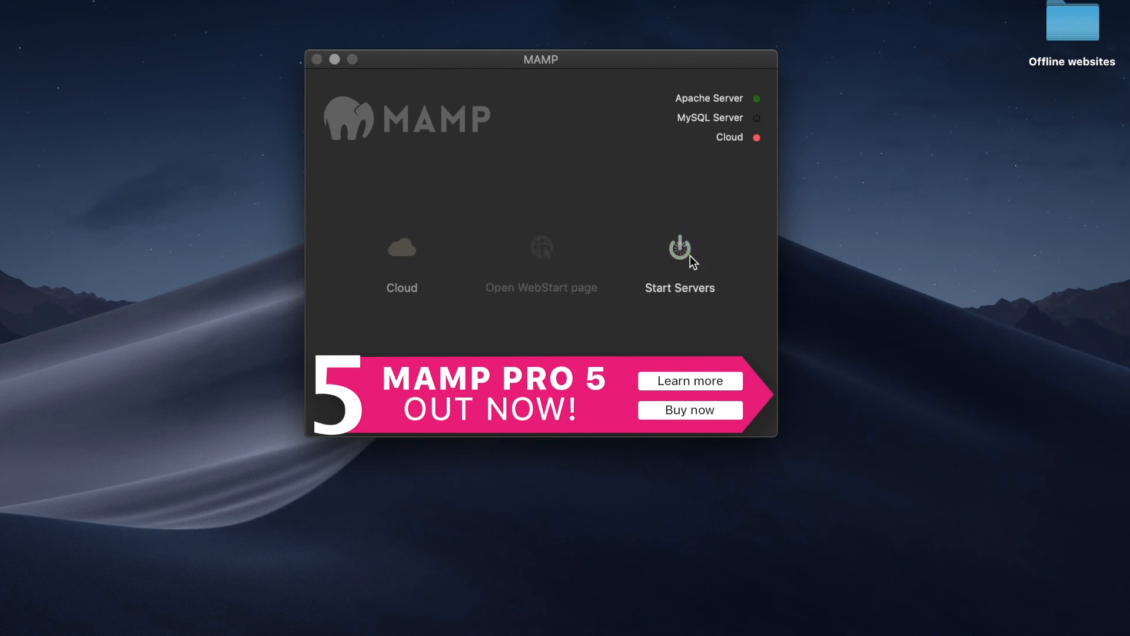